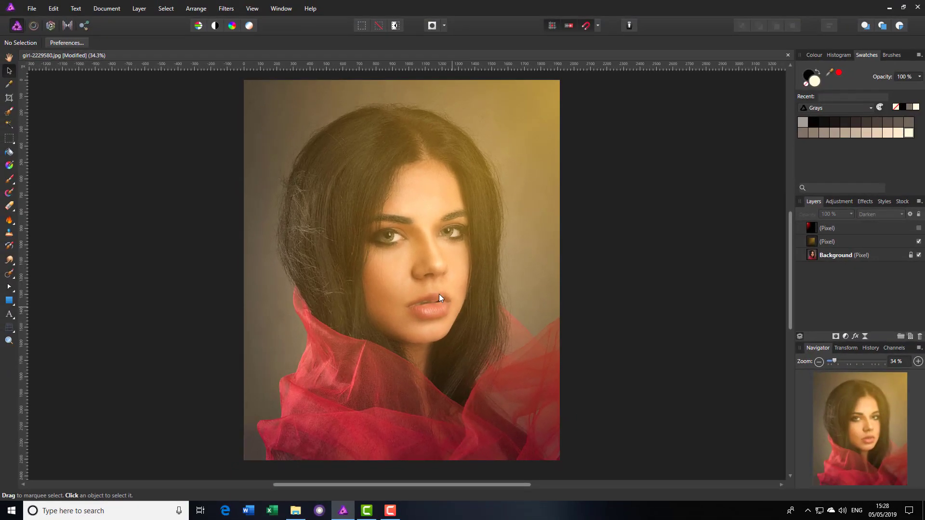
Step: Compare the portrait with and without its gold and red light overlays by toggling the two upper pixel layers' visibility
left_click(868, 242)
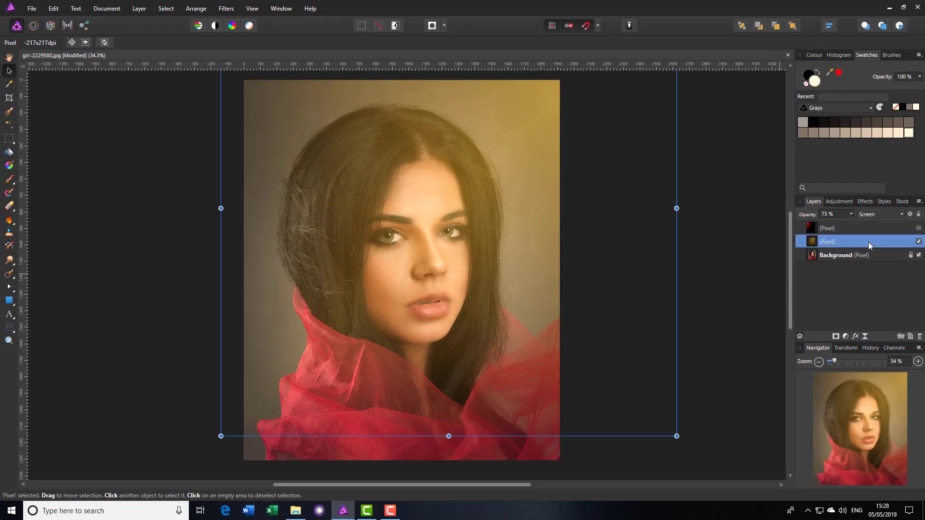
left_click(918, 242)
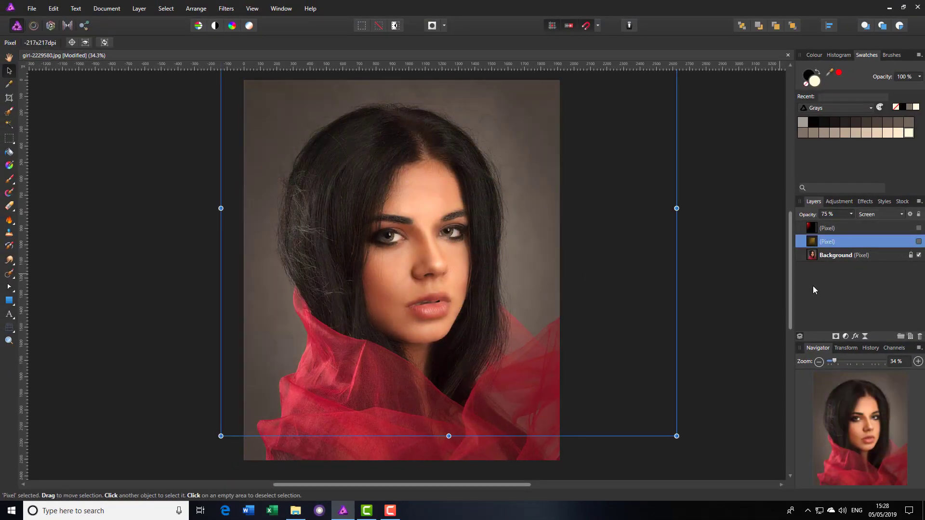
left_click(730, 403)
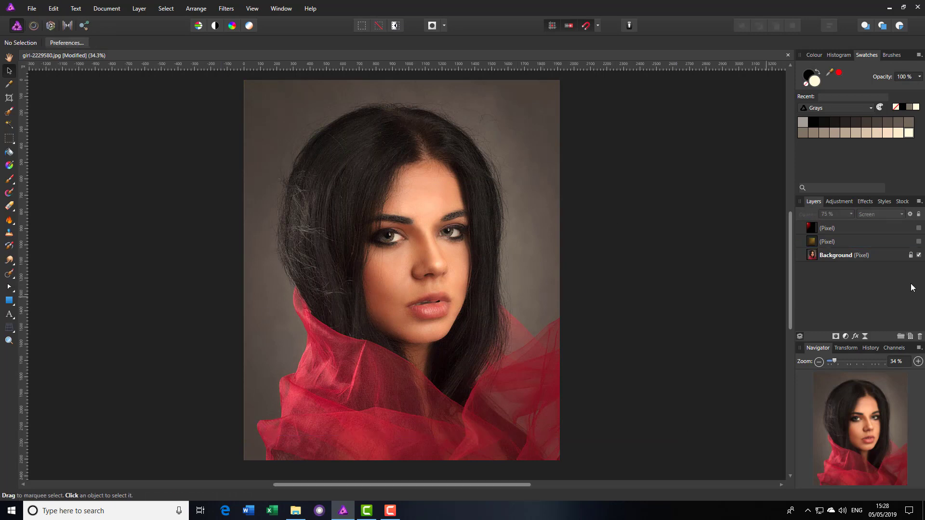
left_click(918, 241)
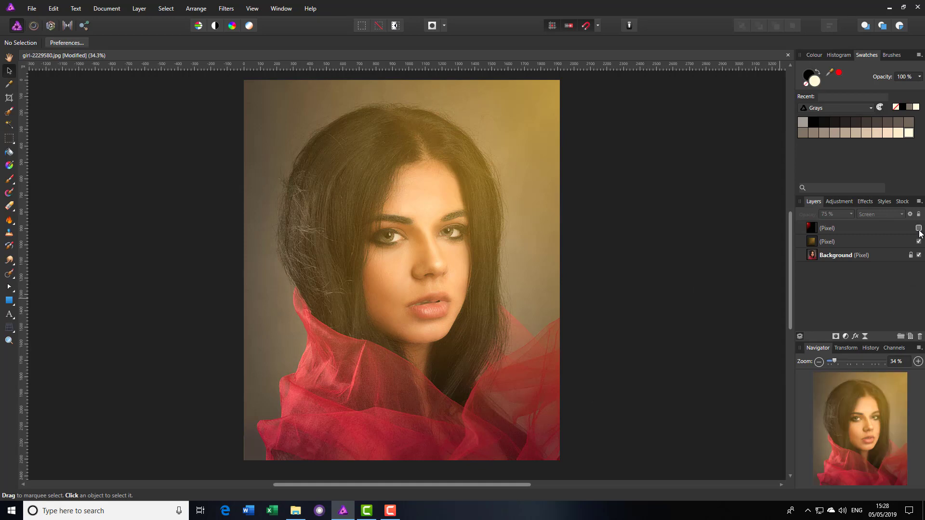
left_click(918, 228)
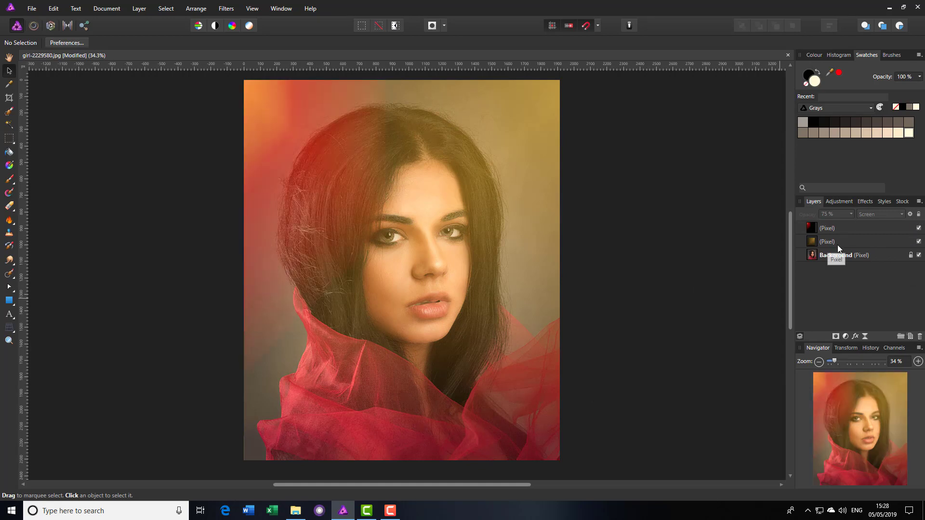
Step: Delete both light overlay pixel layers above the portrait, keeping only the Background layer
right_click(864, 230)
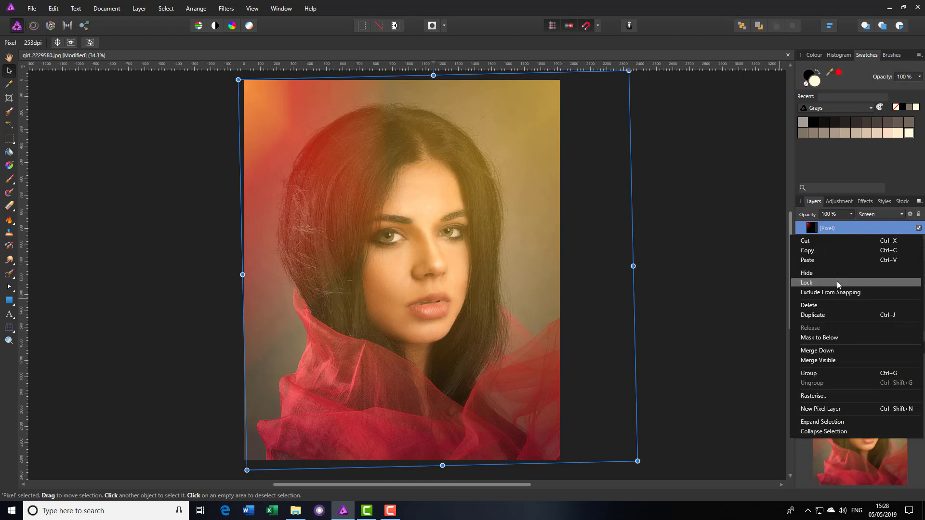
left_click(803, 307)
right_click(835, 227)
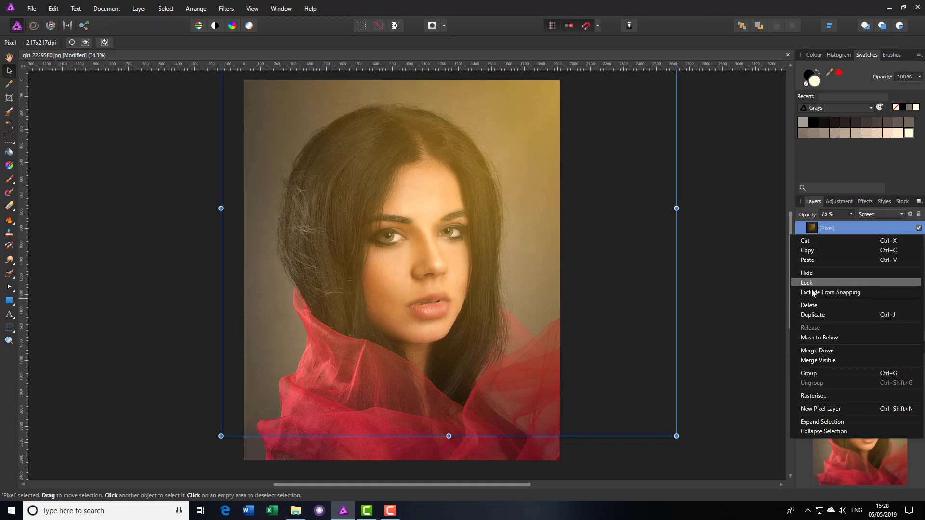
left_click(810, 305)
left_click(716, 273)
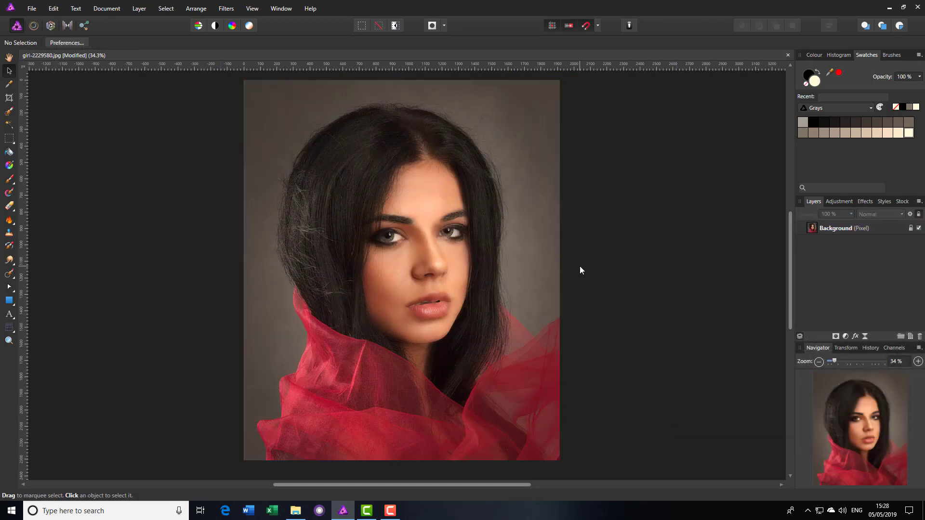
Step: Create a new 2000 × 2000 px print document at 300 DPI in RGB/8 with a transparent background
left_click(31, 10)
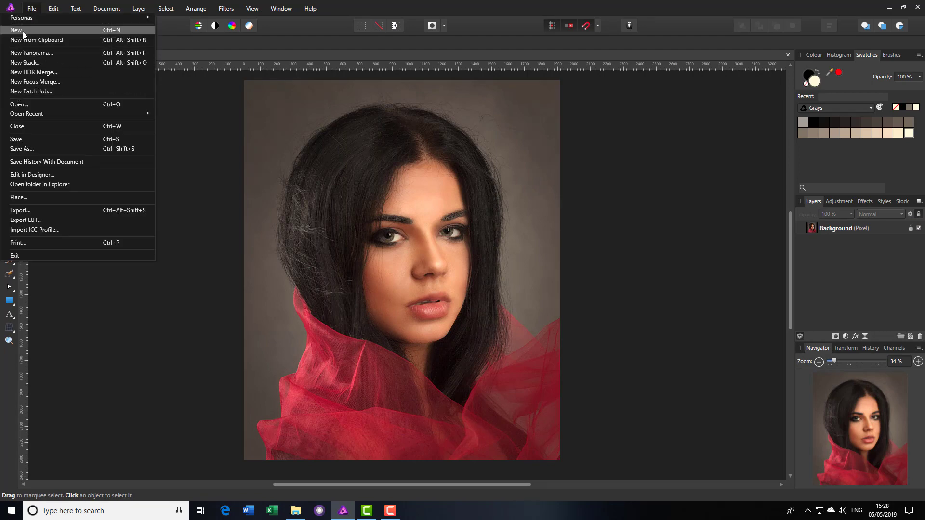
left_click(16, 30)
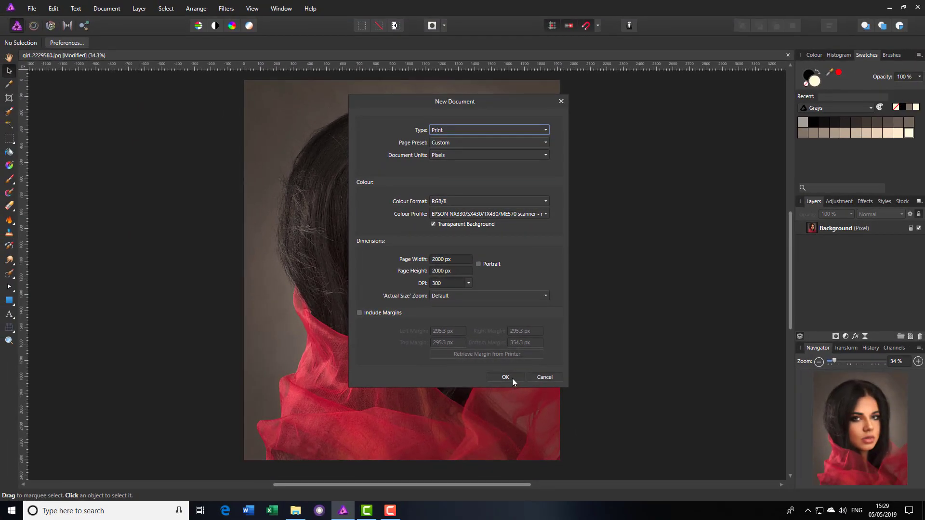
left_click(513, 377)
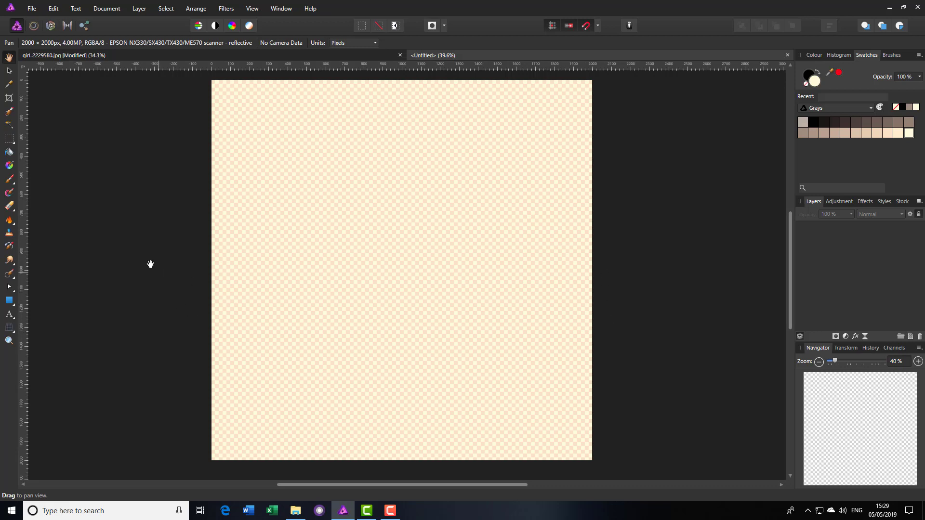
Step: Draw a rectangle covering the whole canvas and apply a horizontal linear gradient fill from its left edge to its right edge
left_click(9, 302)
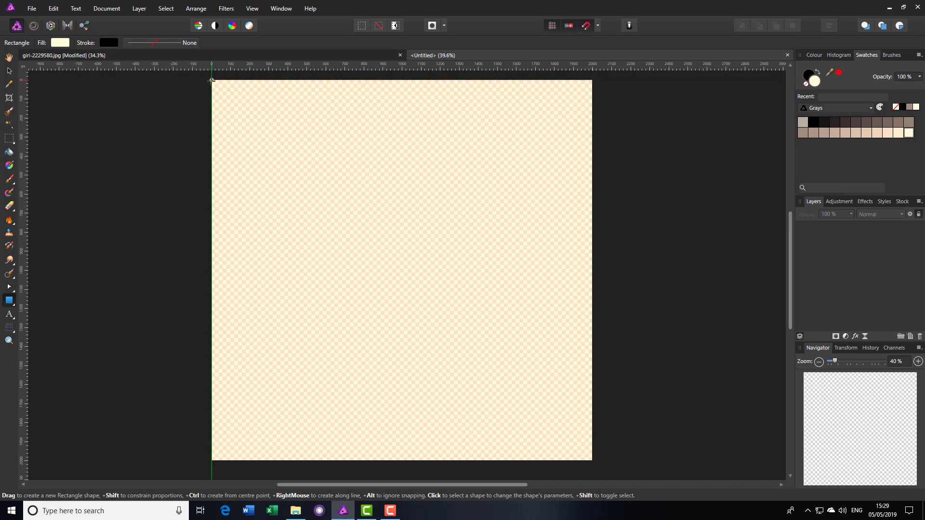
left_click_drag(212, 80, 592, 461)
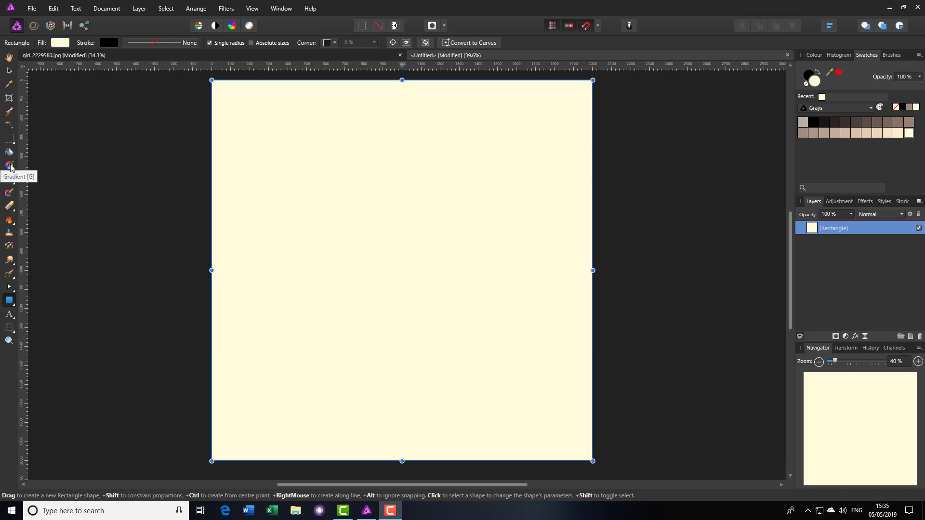
left_click(10, 166)
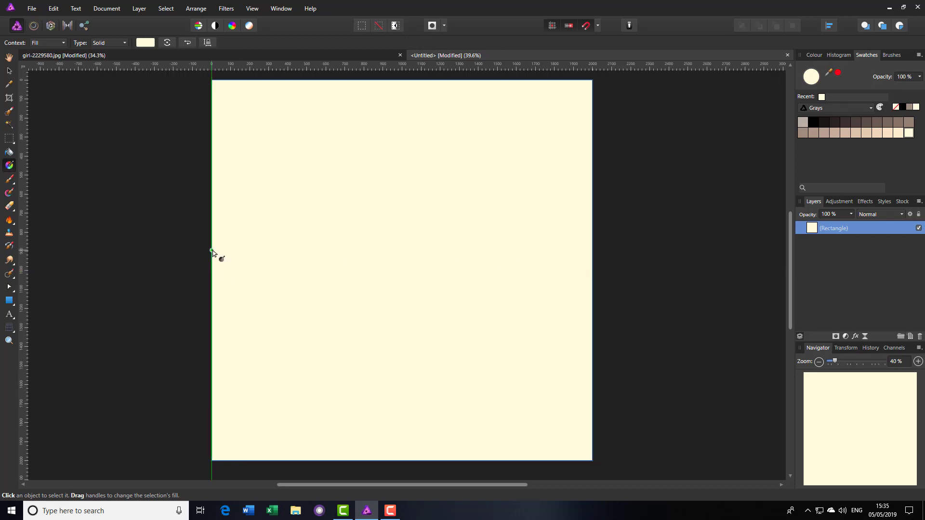
left_click_drag(212, 251, 391, 261)
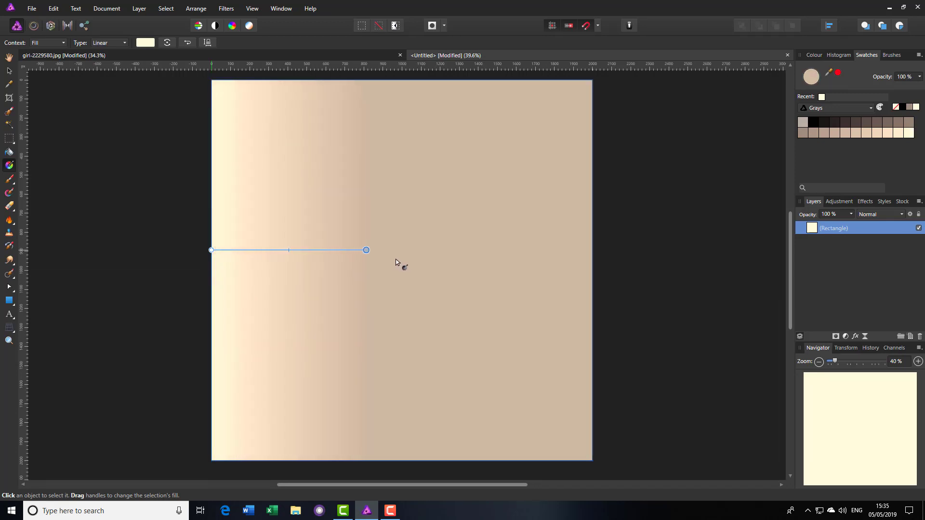
left_click_drag(481, 262, 599, 256)
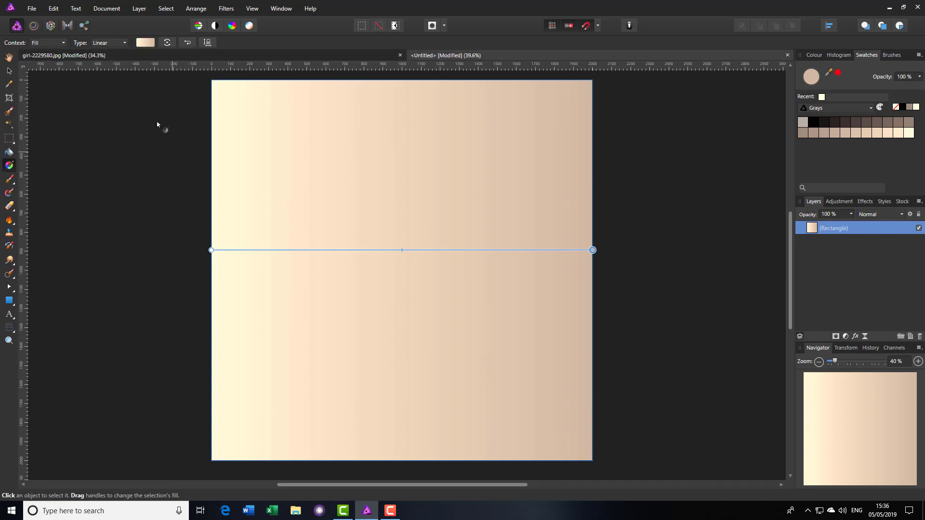
Step: Set the gradient's start stop to golden orange CE9300 using the RGB Hex Sliders colour model
left_click(146, 42)
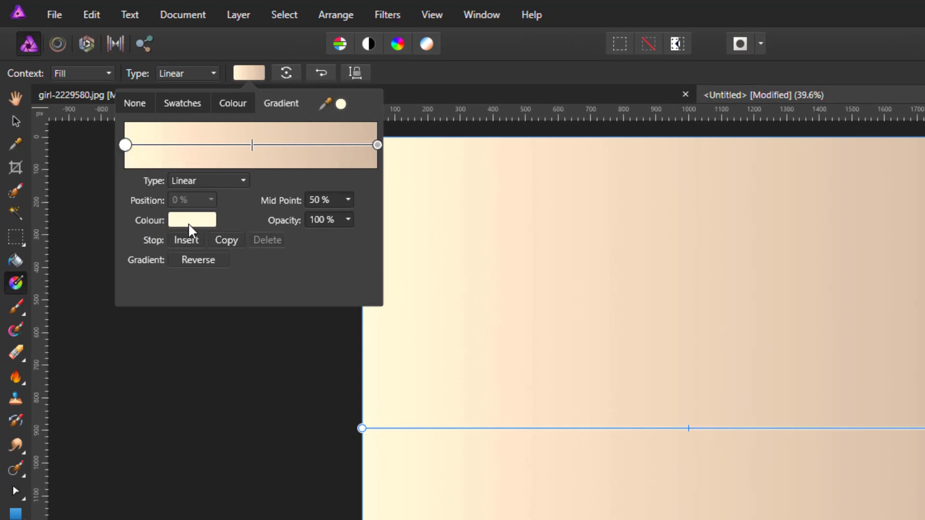
left_click(201, 225)
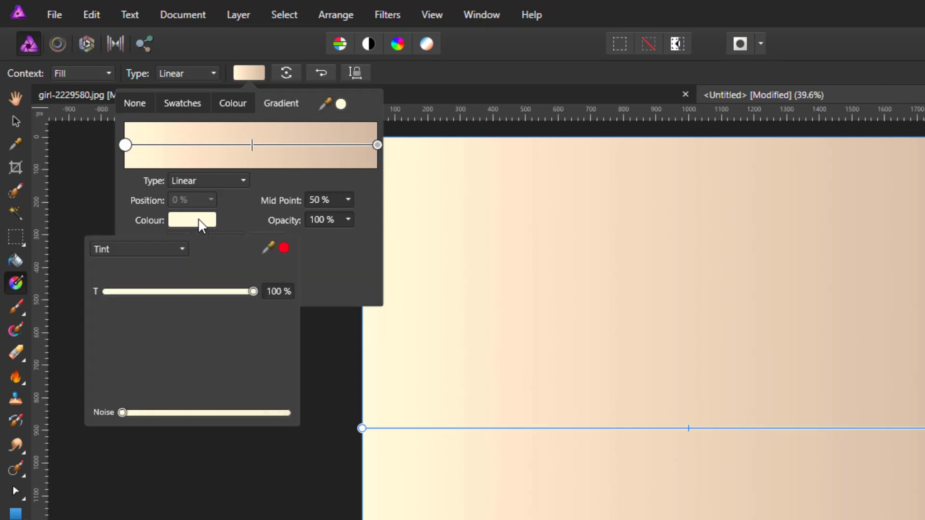
left_click(182, 250)
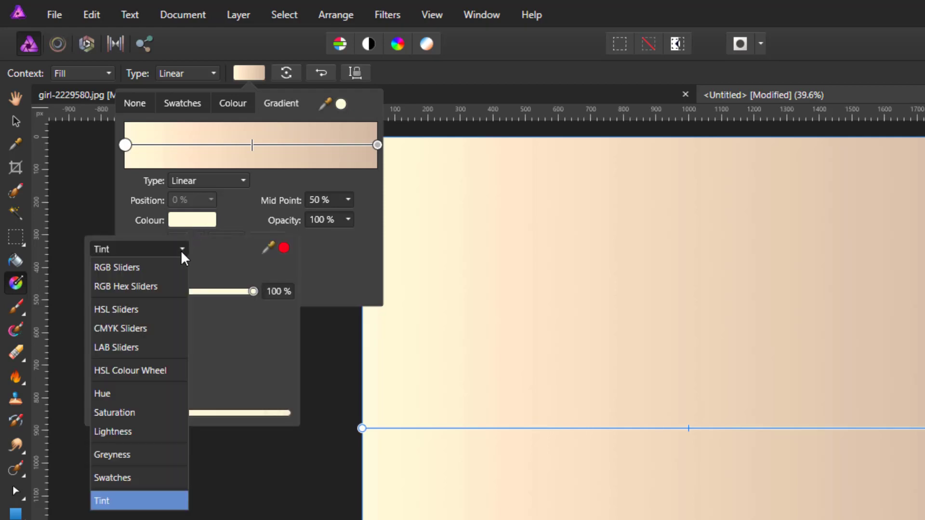
left_click(138, 288)
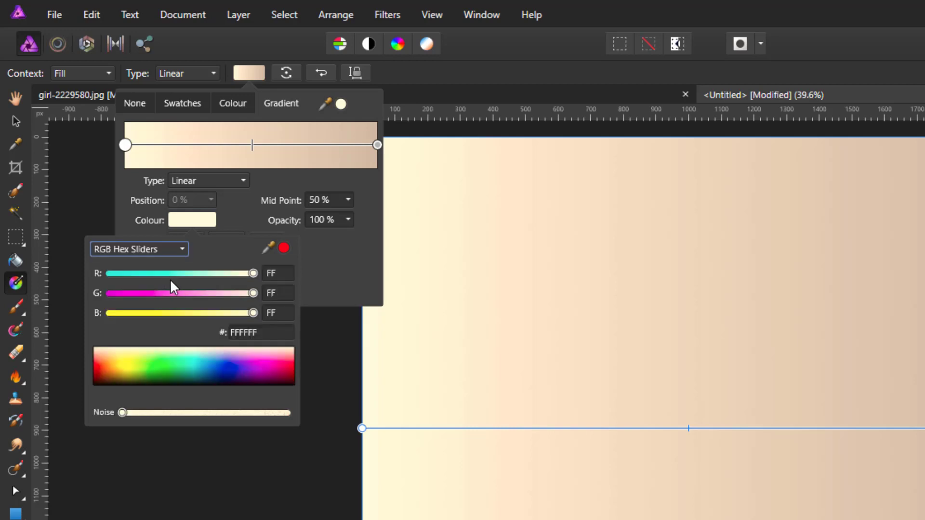
left_click(117, 369)
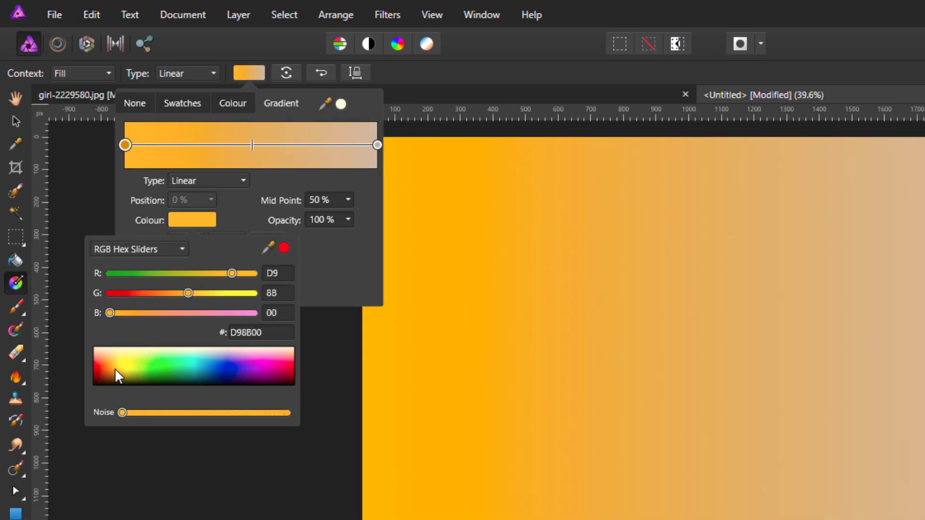
mouse_move(118, 373)
left_mouse_down()
mouse_move(116, 363)
mouse_move(121, 369)
left_mouse_up()
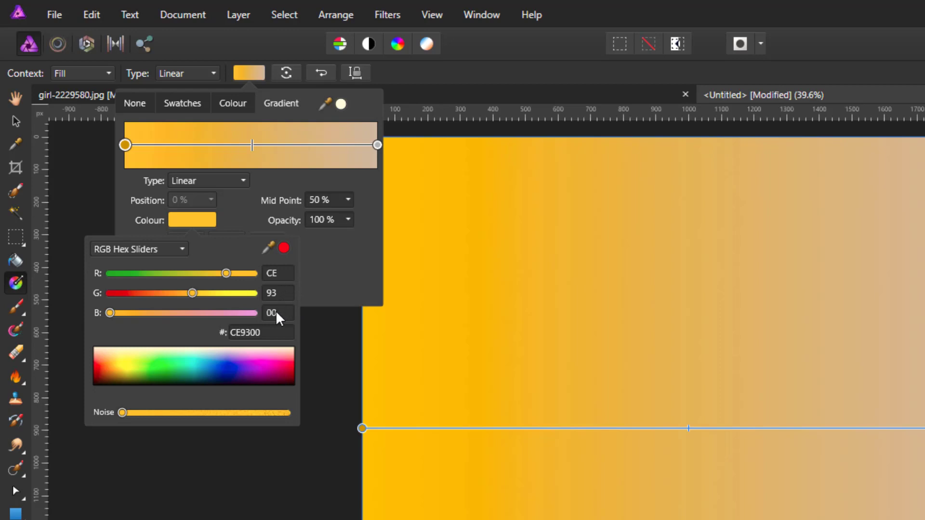
left_click(317, 284)
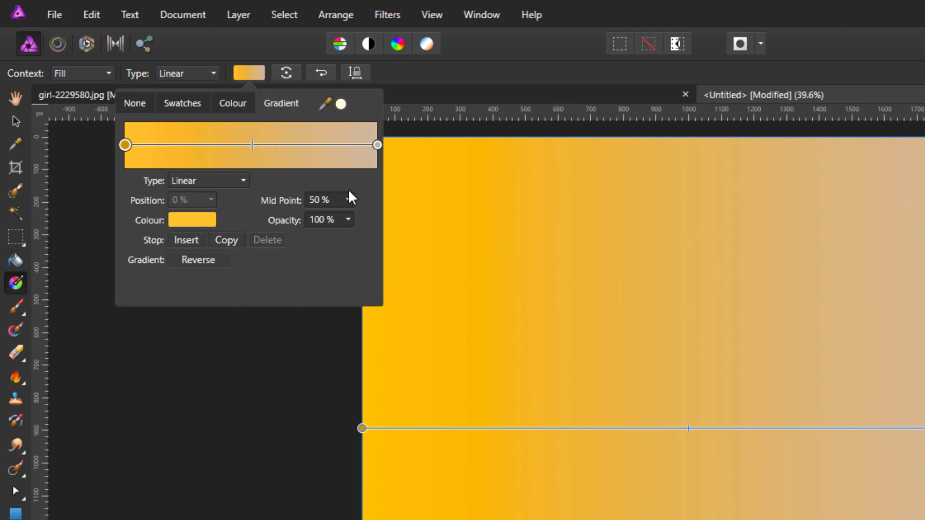
Step: Set the gradient's end stop colour to black 000000 and close the gradient settings
left_click(378, 145)
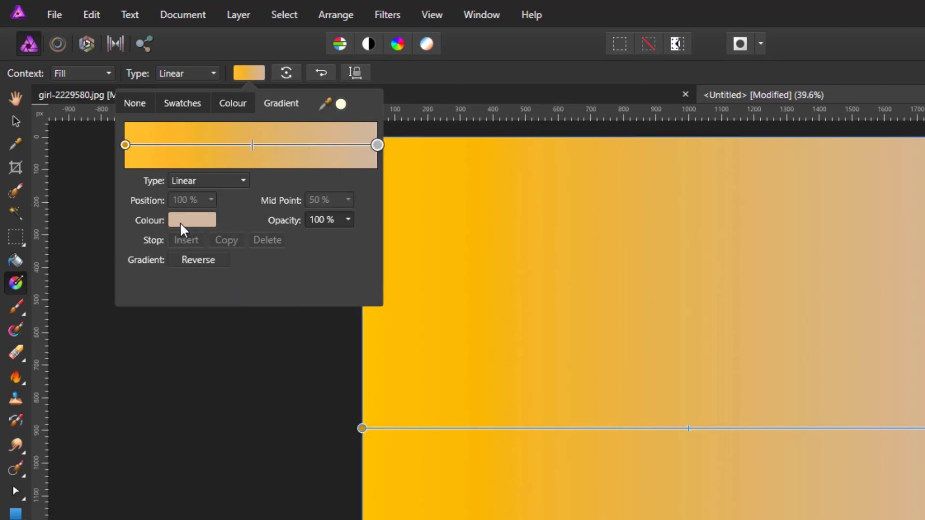
left_click(198, 225)
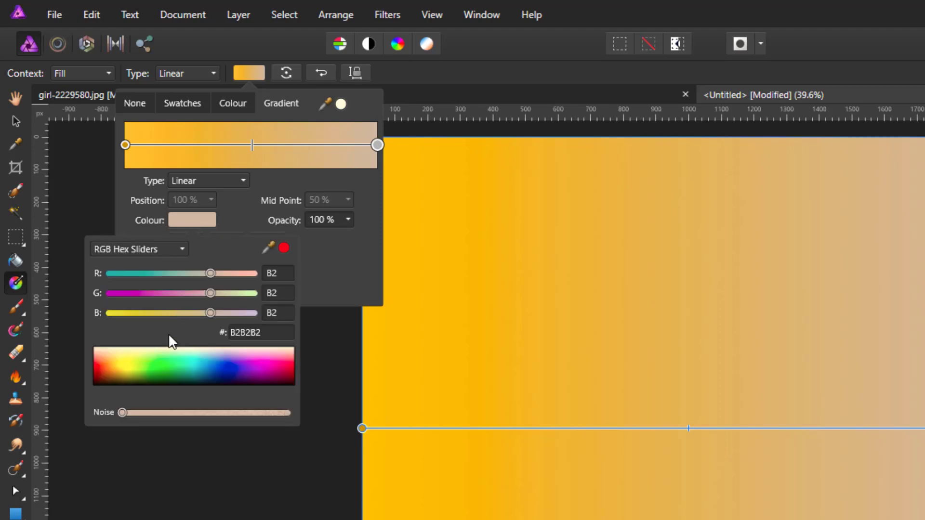
left_click_drag(102, 381, 94, 384)
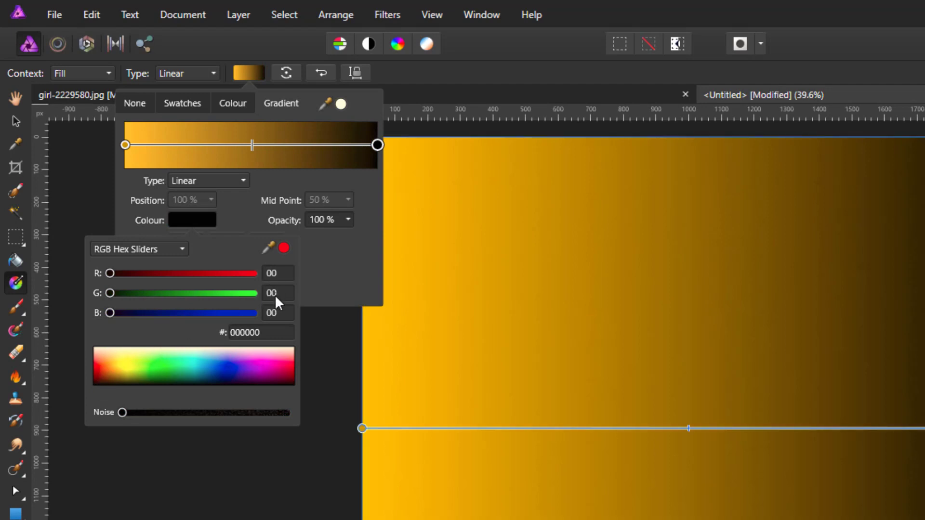
left_click(319, 280)
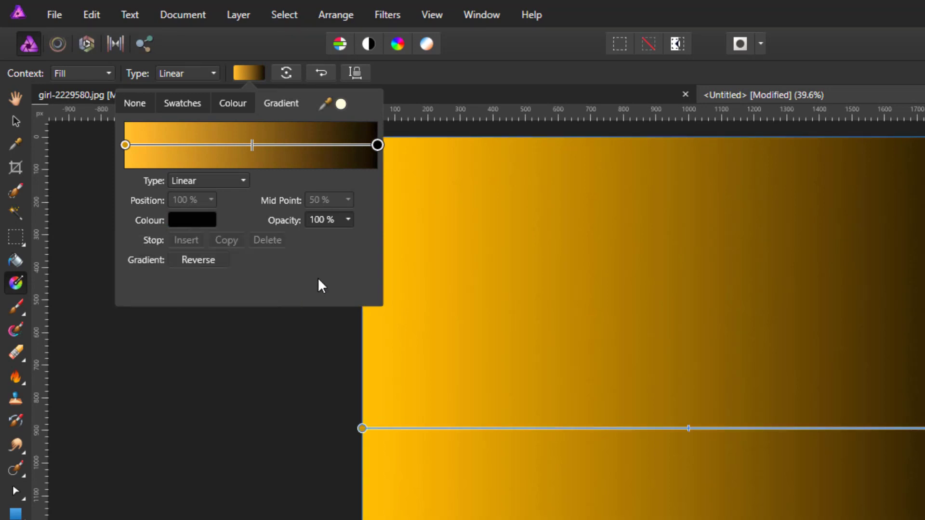
left_click(405, 94)
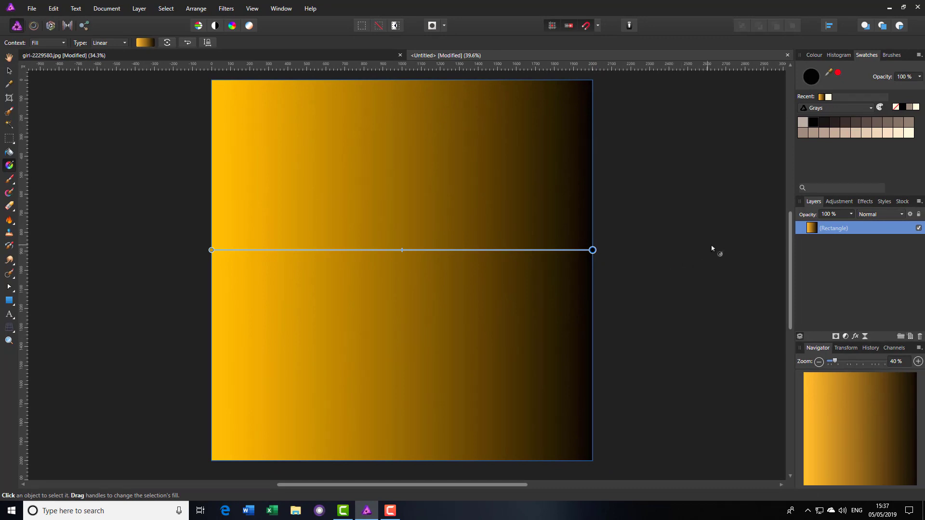
left_click(7, 58)
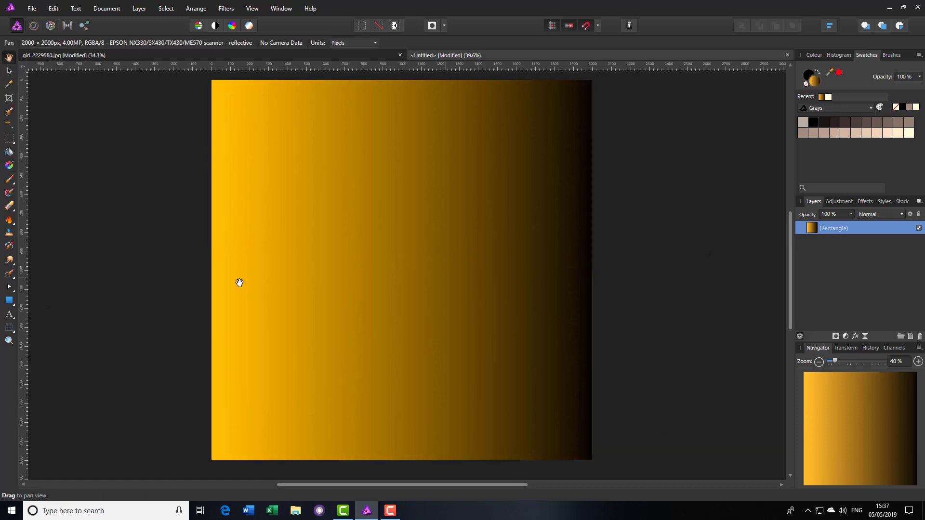
left_click(9, 166)
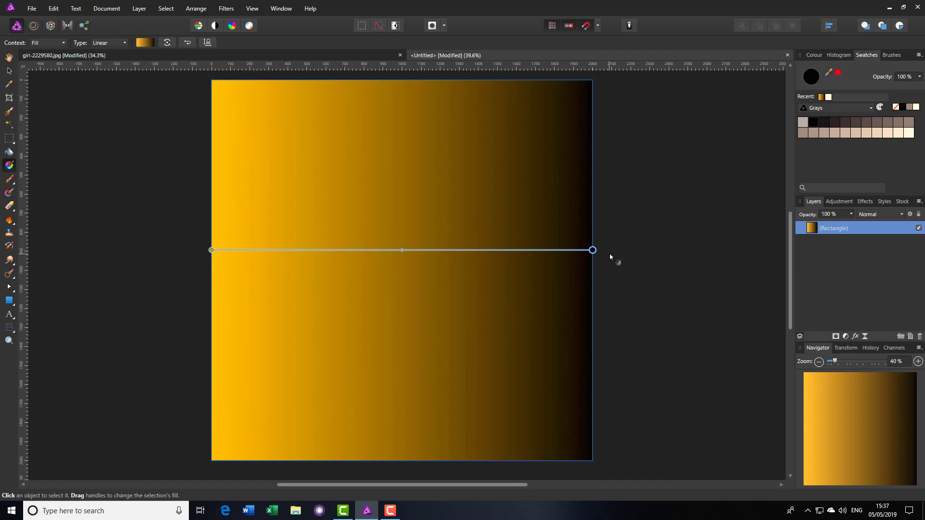
left_click_drag(670, 271, 672, 274)
Step: Duplicate the gradient rectangle layer and rotate the copy 90° clockwise
right_click(839, 230)
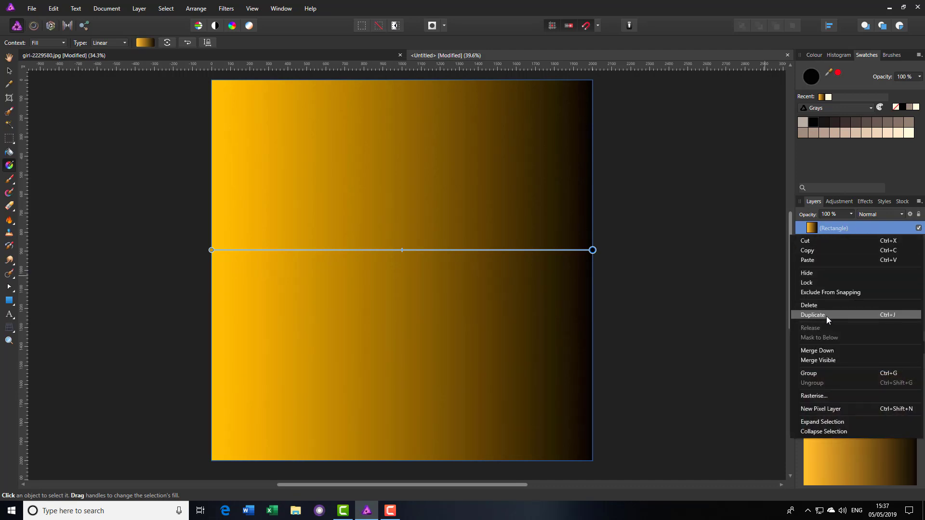
left_click(888, 316)
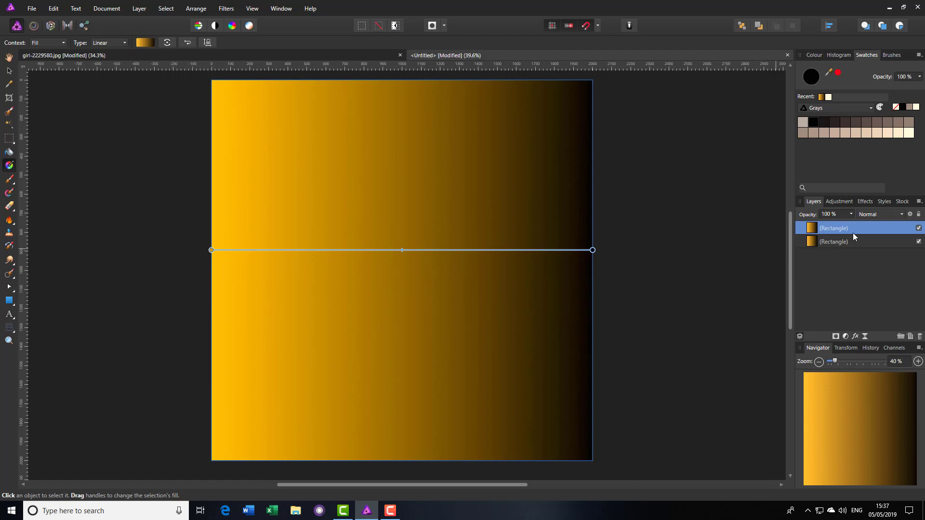
left_click(197, 10)
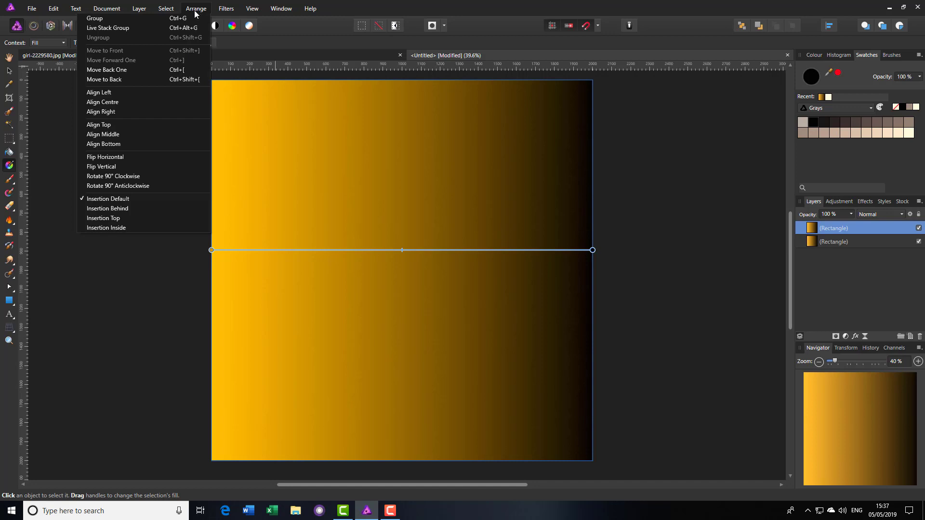
left_click(137, 178)
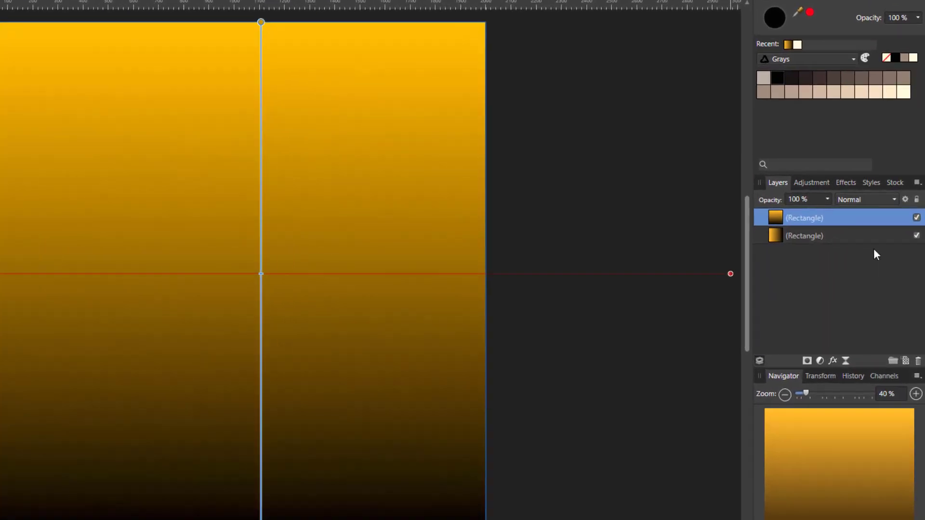
Step: Set the blend mode of the rotated gradient rectangle to Darken and switch to the View tool
left_click(891, 196)
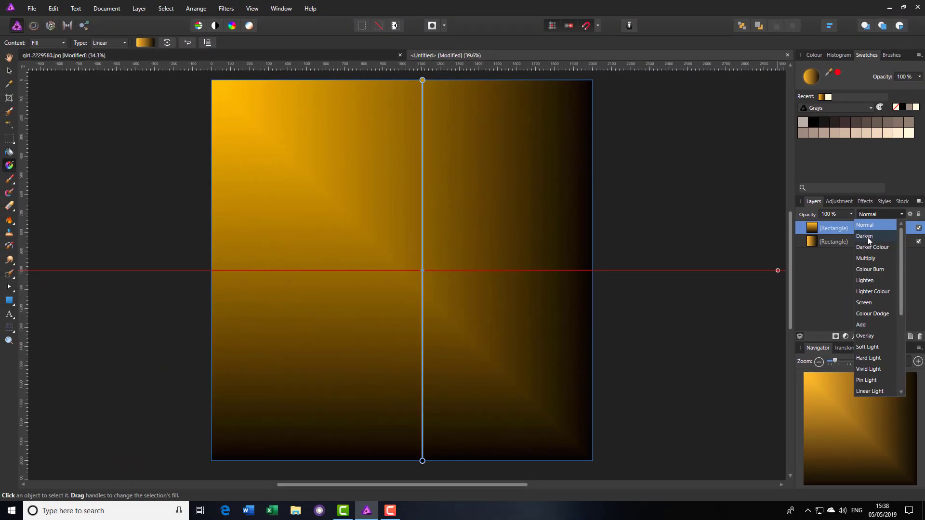
left_click(867, 237)
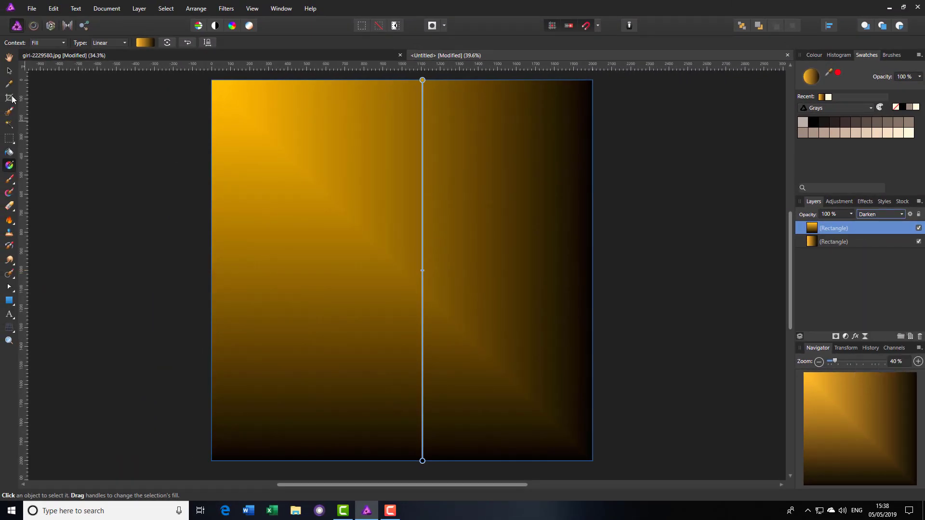
left_click(9, 57)
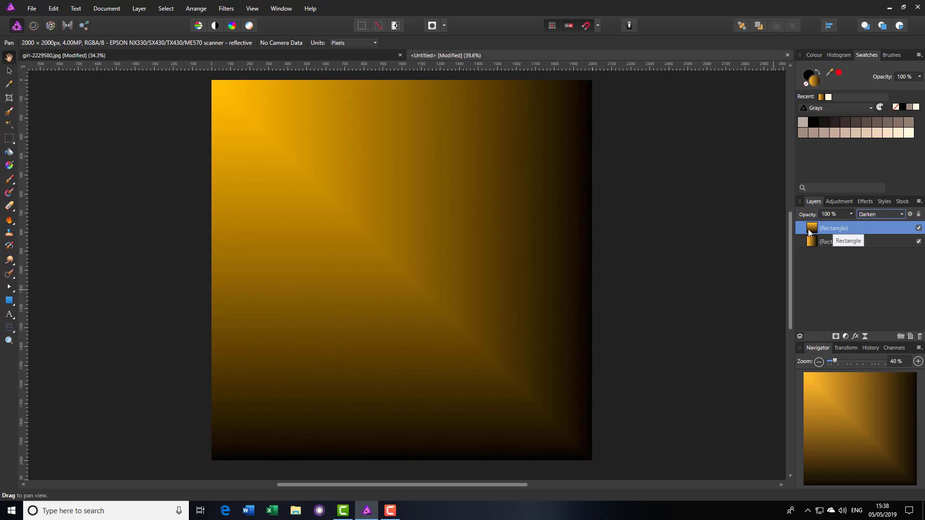
Step: Merge the visible gradient rectangles into a new pixel layer and copy that layer
right_click(874, 227)
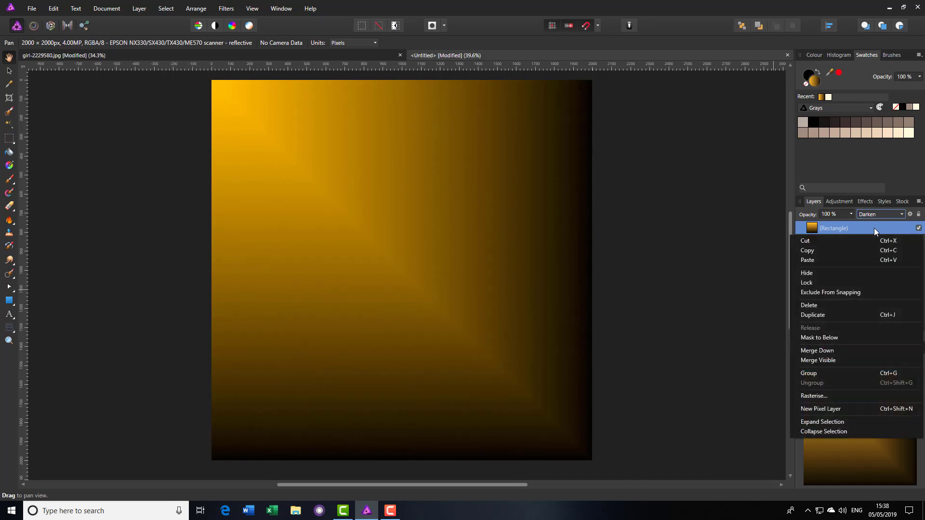
left_click(829, 361)
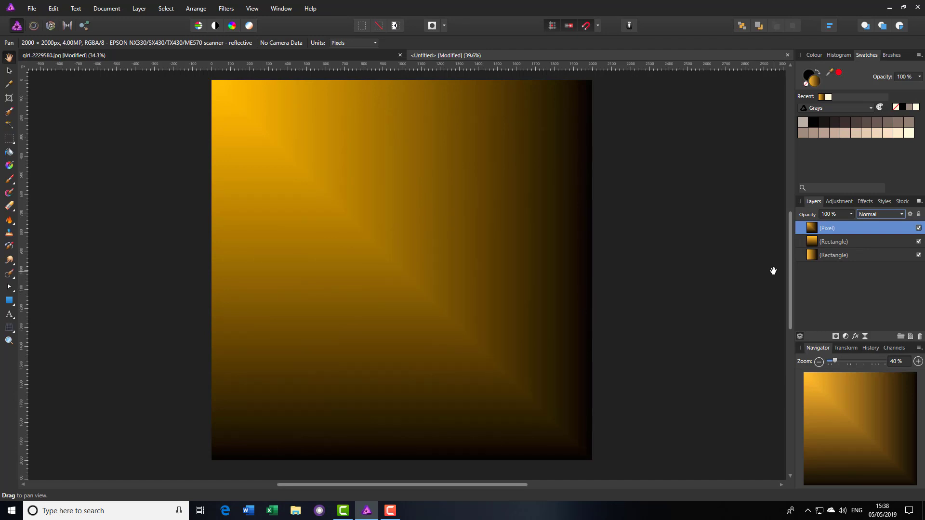
right_click(812, 231)
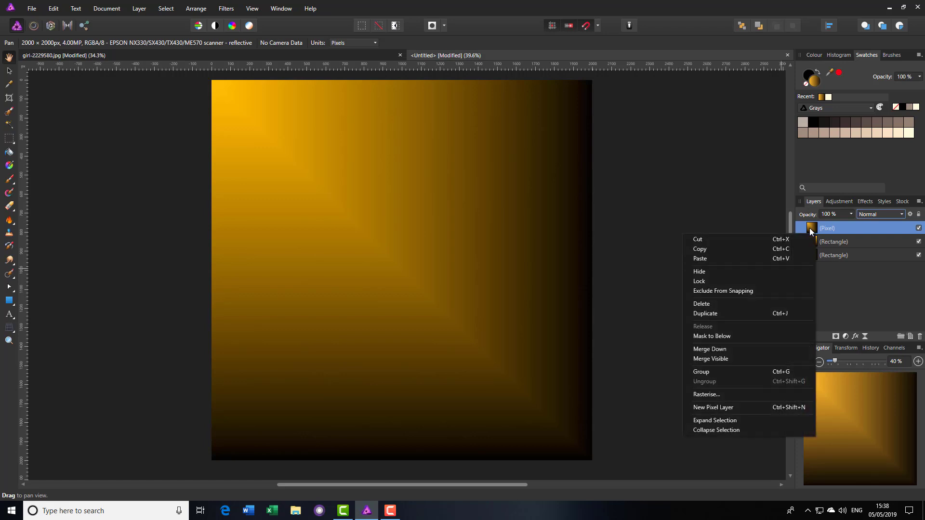
left_click(781, 251)
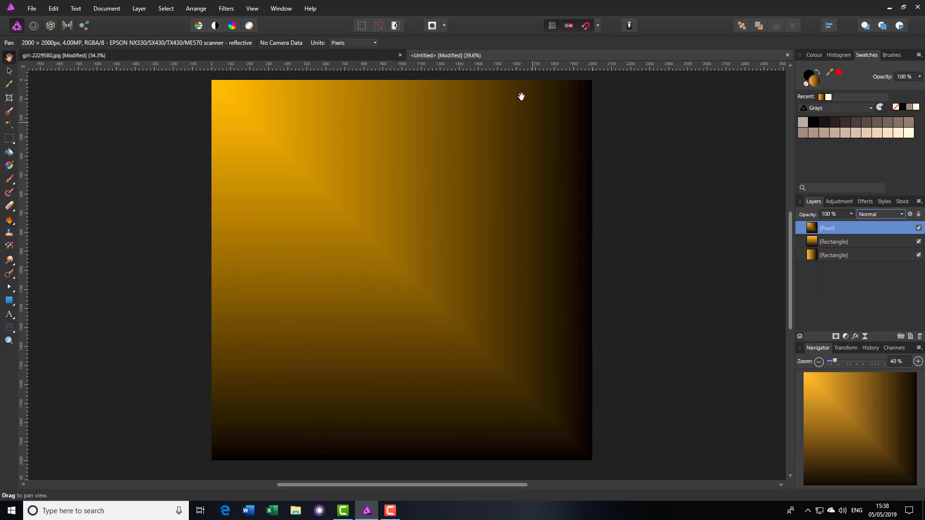
Step: Paste the copied gradient layer into the girl-2229580.jpg portrait document and set its blend mode to Screen
left_click(322, 58)
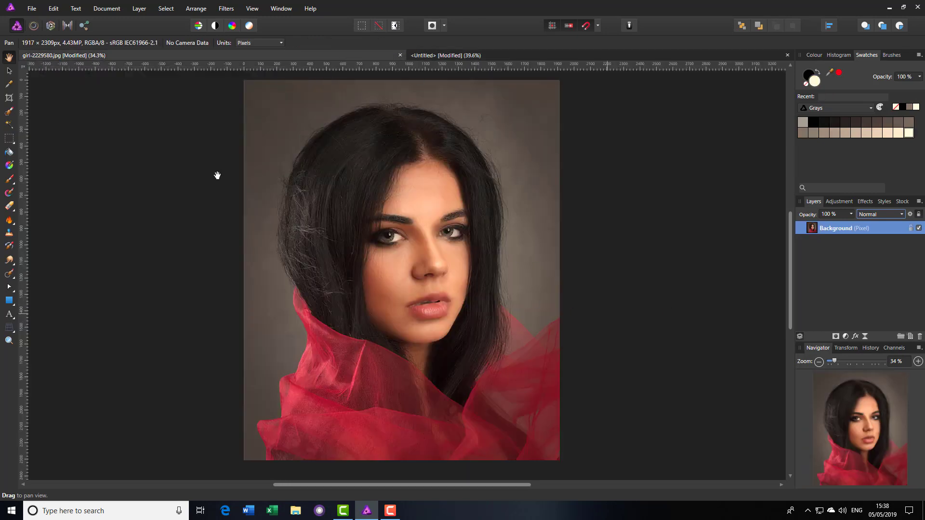
left_click(53, 10)
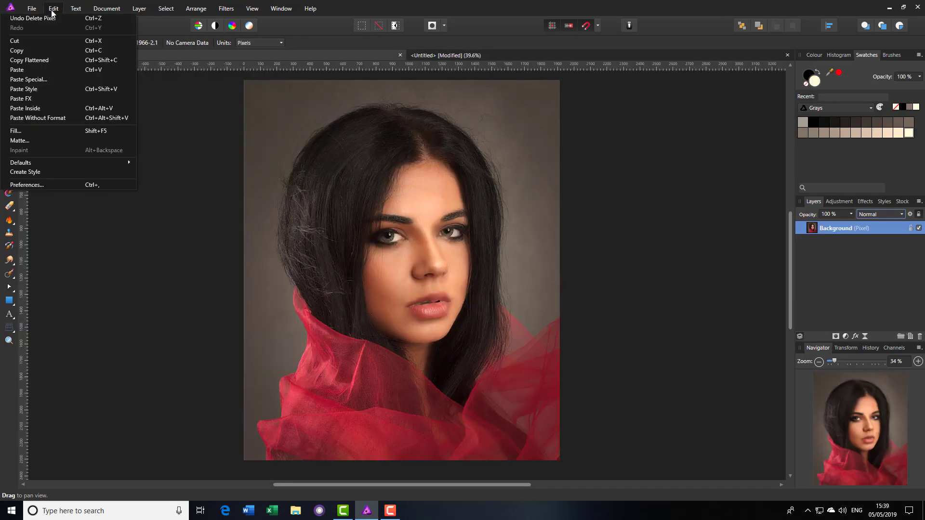
left_click(20, 71)
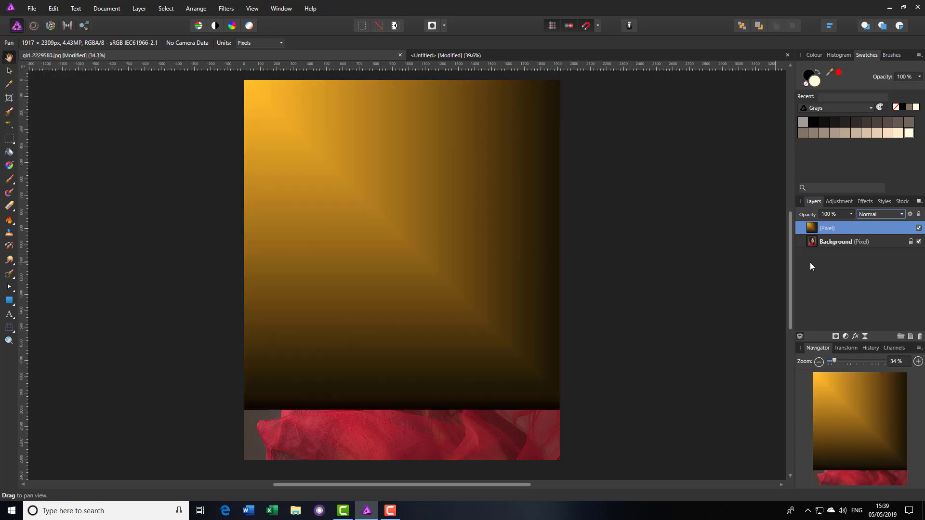
left_click(902, 216)
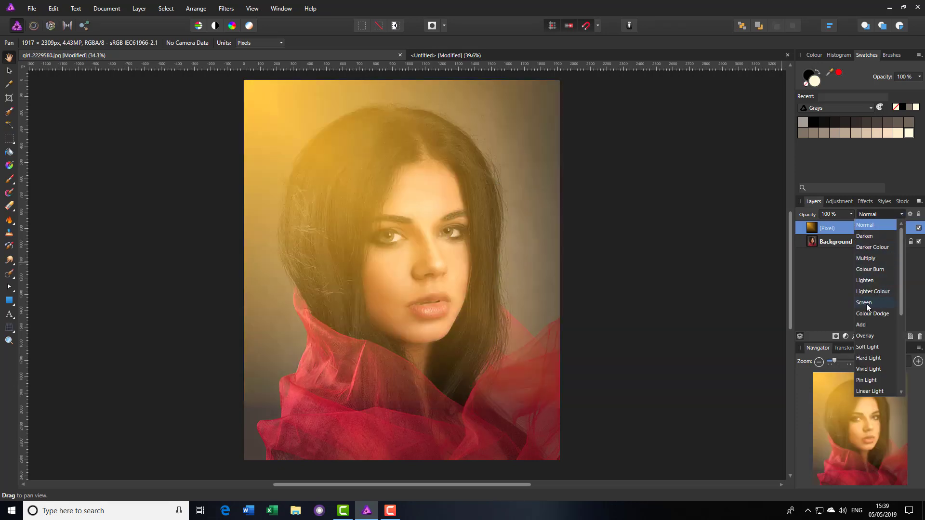
left_click(865, 302)
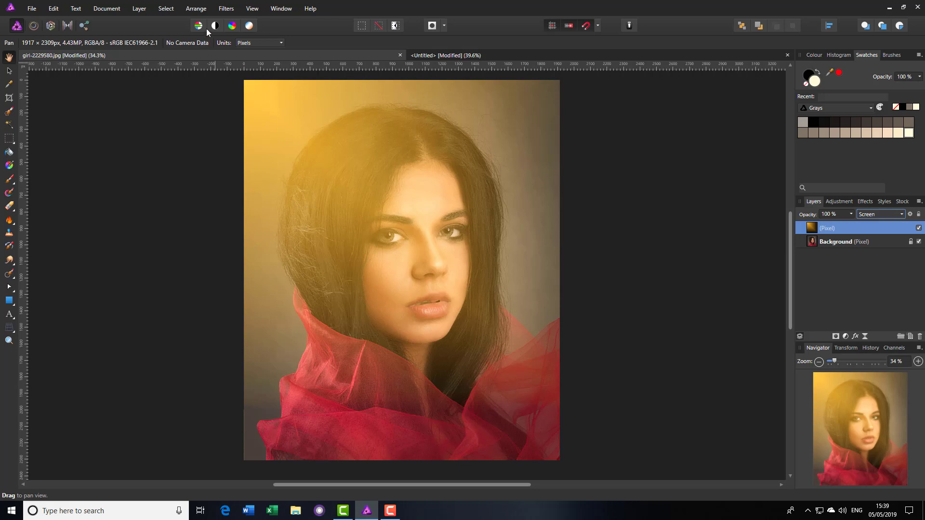
Step: Flip the gold overlay layer horizontally and reduce its opacity to 82%
left_click(196, 9)
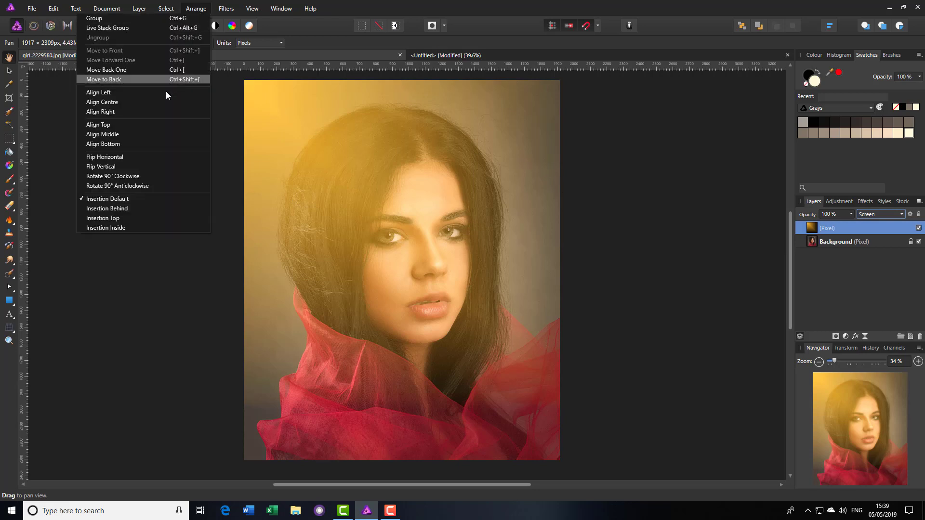
left_click(170, 158)
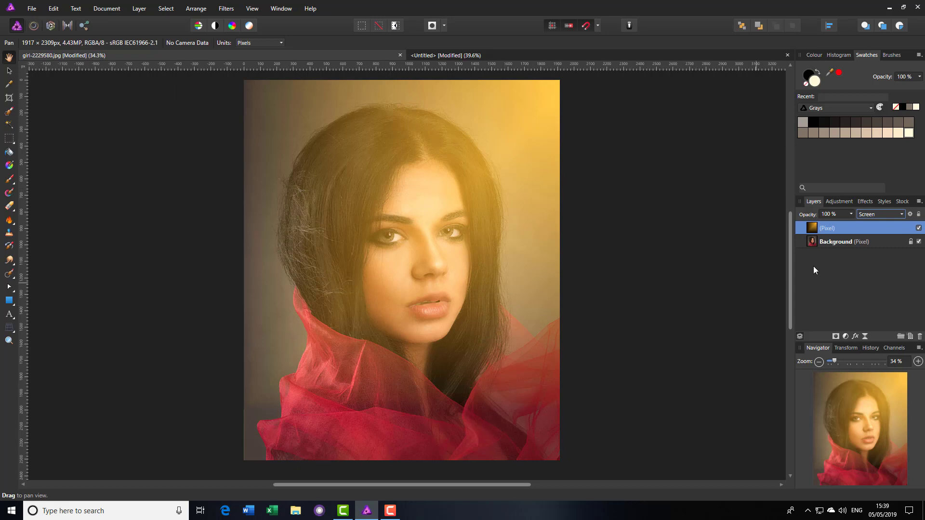
left_click(850, 214)
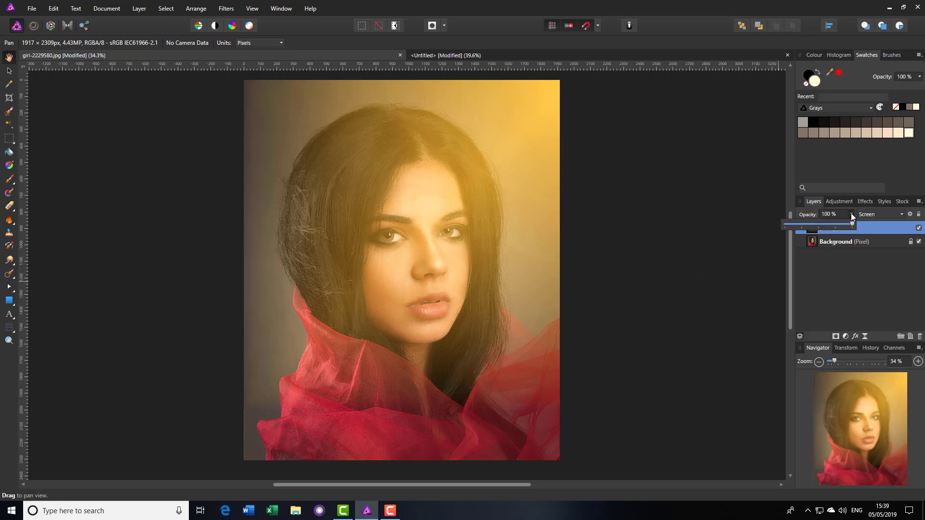
mouse_move(850, 226)
left_mouse_down()
mouse_move(829, 226)
mouse_move(839, 225)
left_mouse_up()
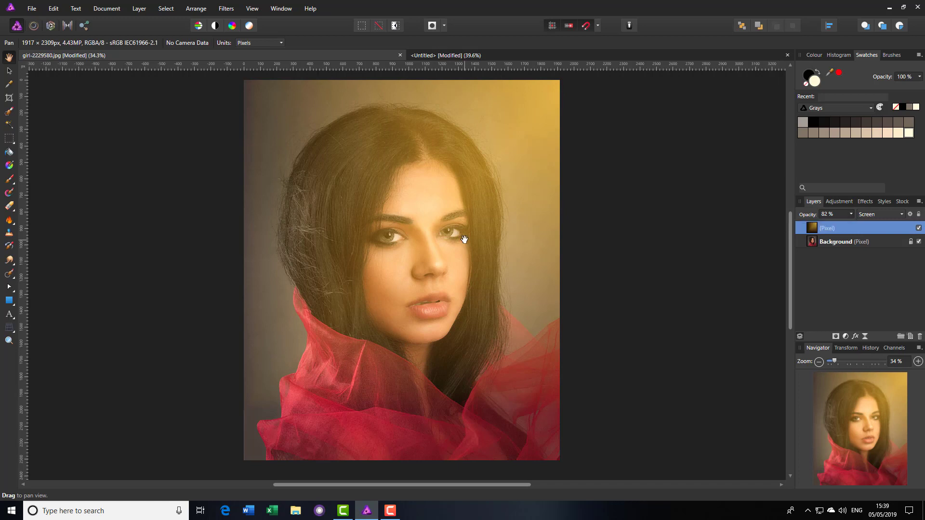
Step: Enlarge the gold overlay proportionally from its lower-left corner, shift it slightly up and right, and deselect it
left_click(10, 70)
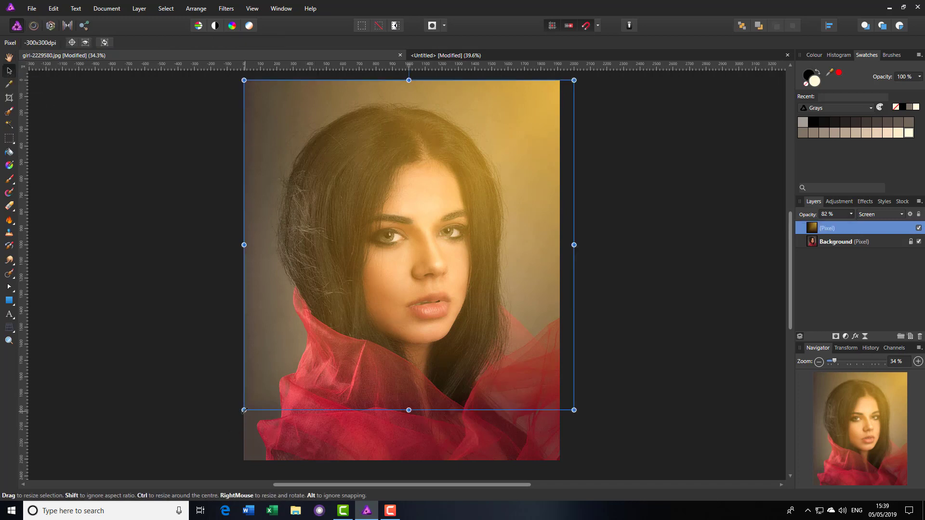
left_click_drag(244, 410, 201, 433)
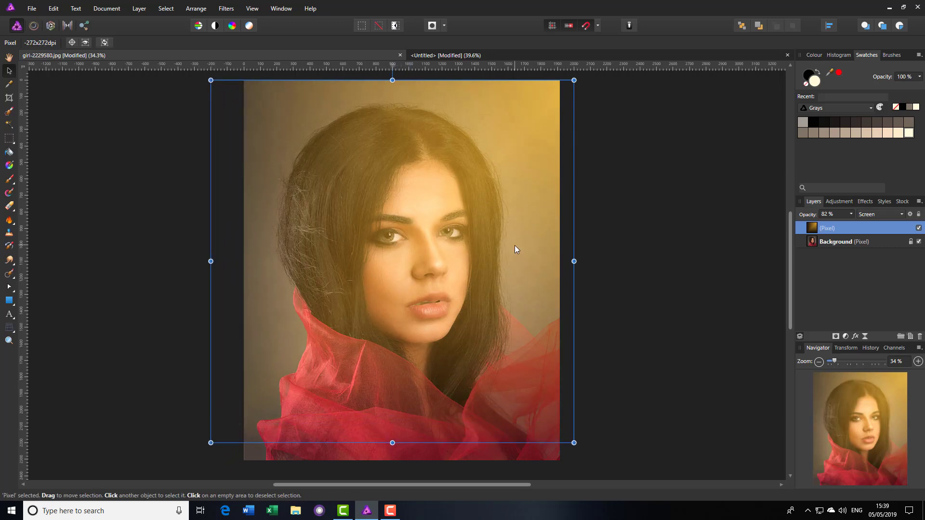
mouse_move(514, 246)
left_mouse_down()
mouse_move(525, 218)
mouse_move(516, 221)
mouse_move(525, 235)
left_mouse_up()
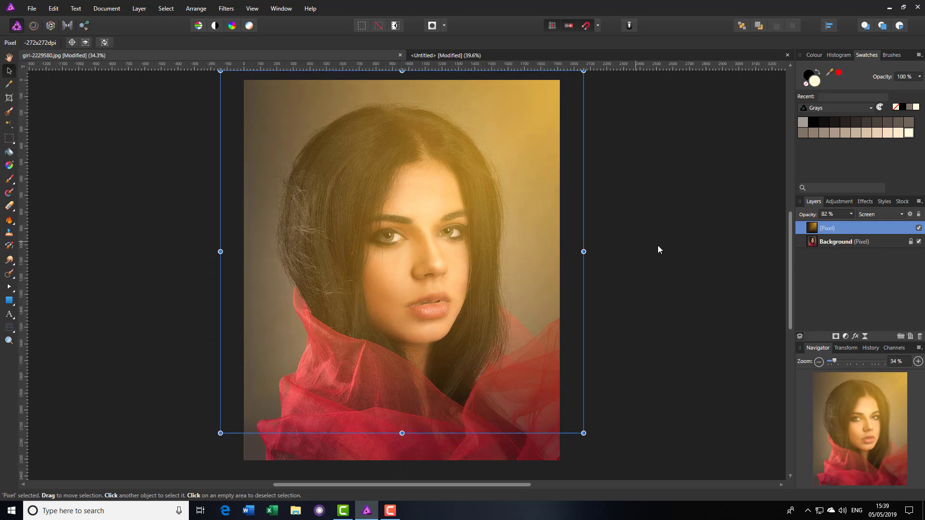
left_click(684, 241)
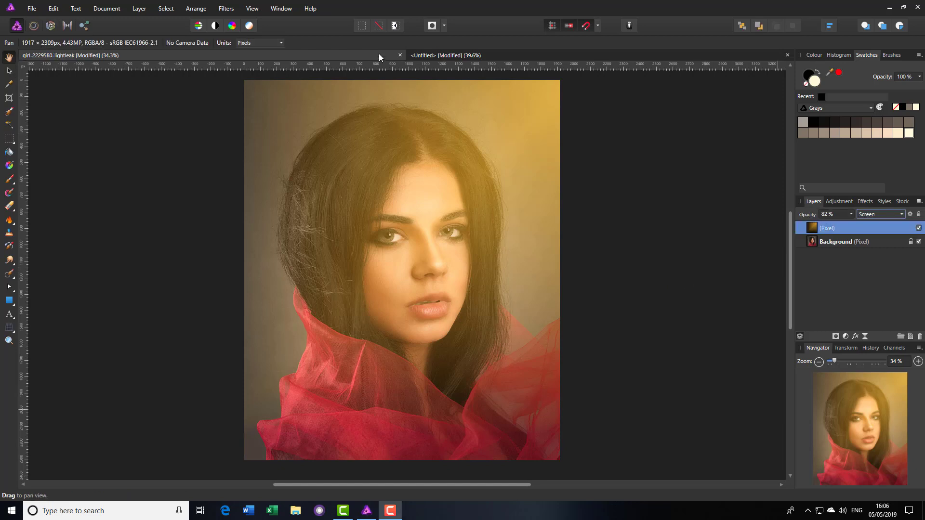
Step: In the untitled document, add another gold-to-black gradient rectangle covering the whole canvas and set its blend mode to Colour Burn
left_click(602, 56)
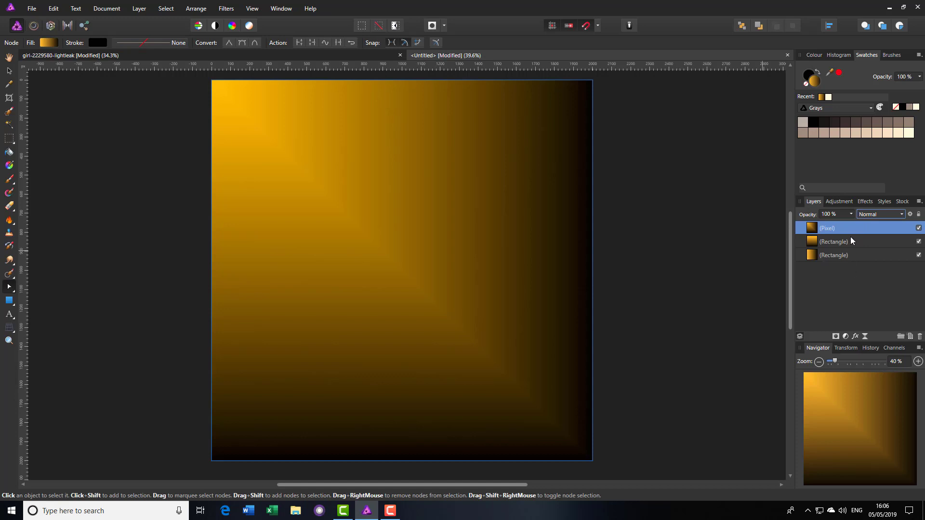
left_click(9, 302)
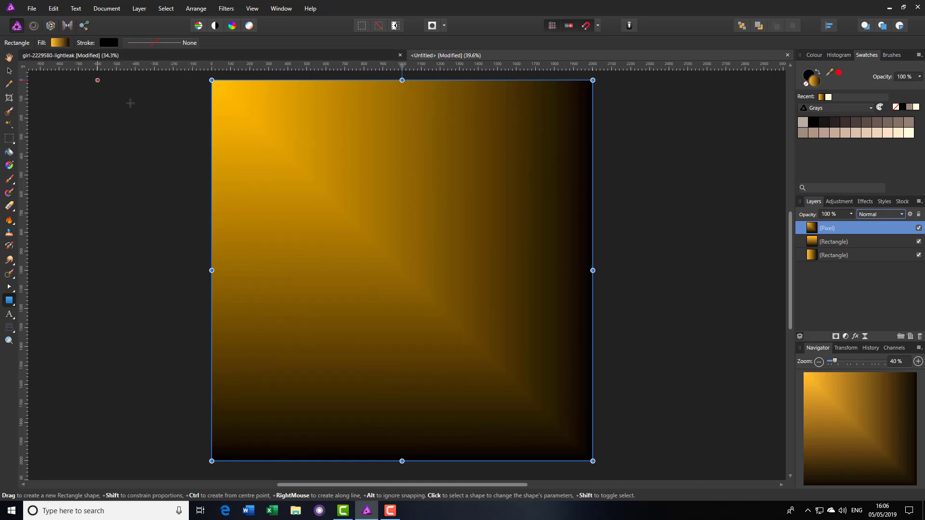
left_click_drag(197, 80, 592, 461)
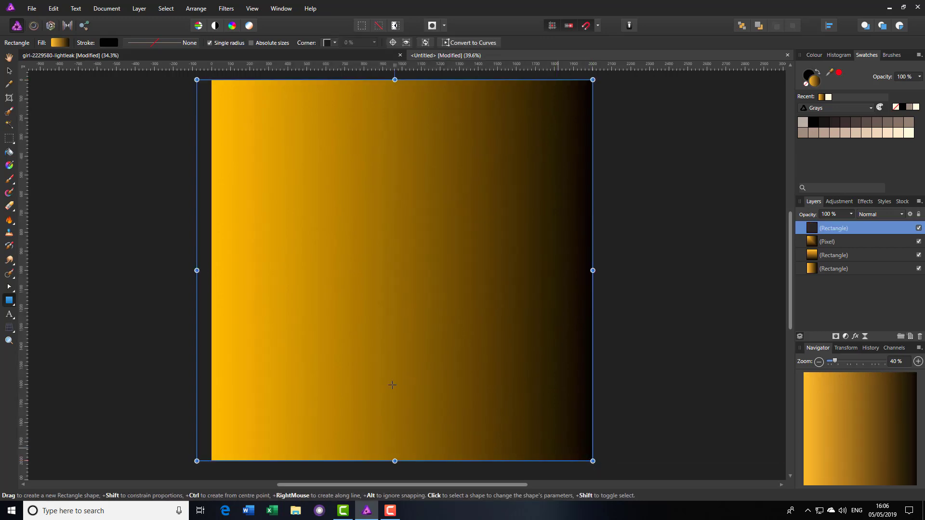
left_click_drag(196, 270, 211, 270)
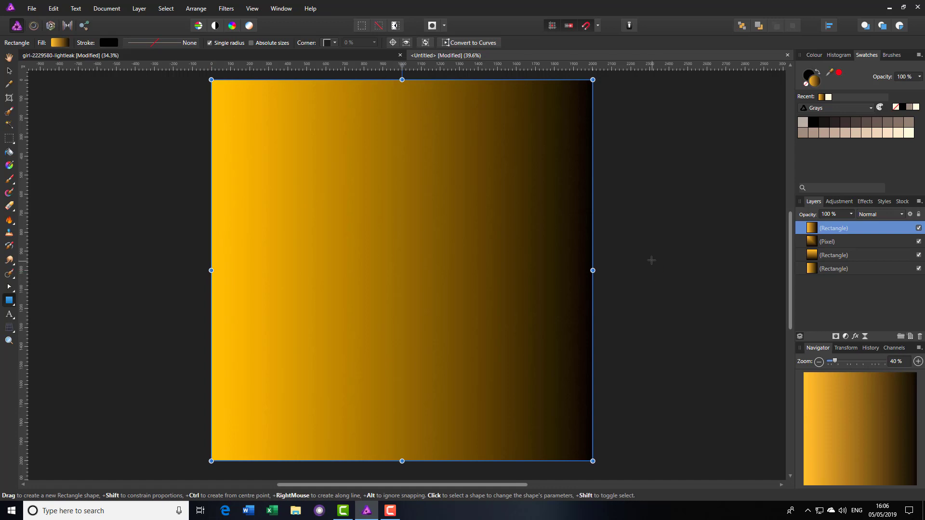
left_click(902, 214)
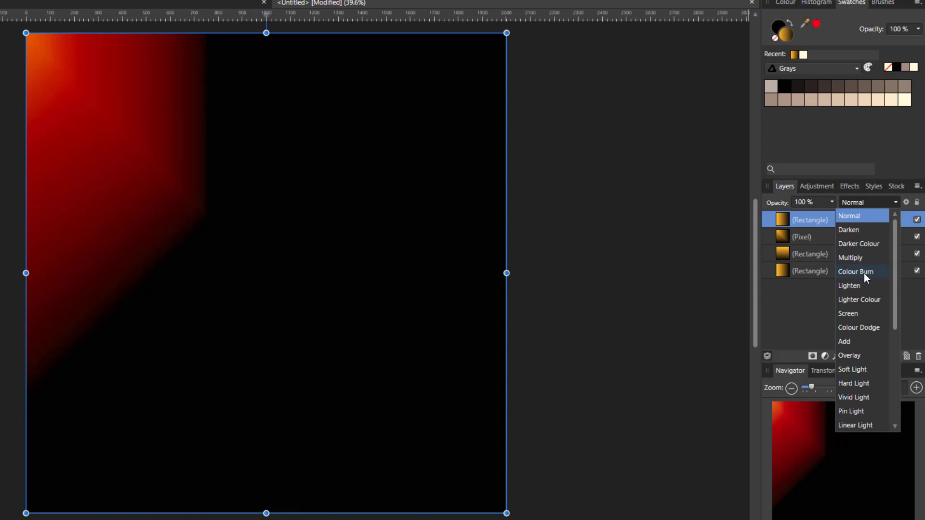
left_click(864, 273)
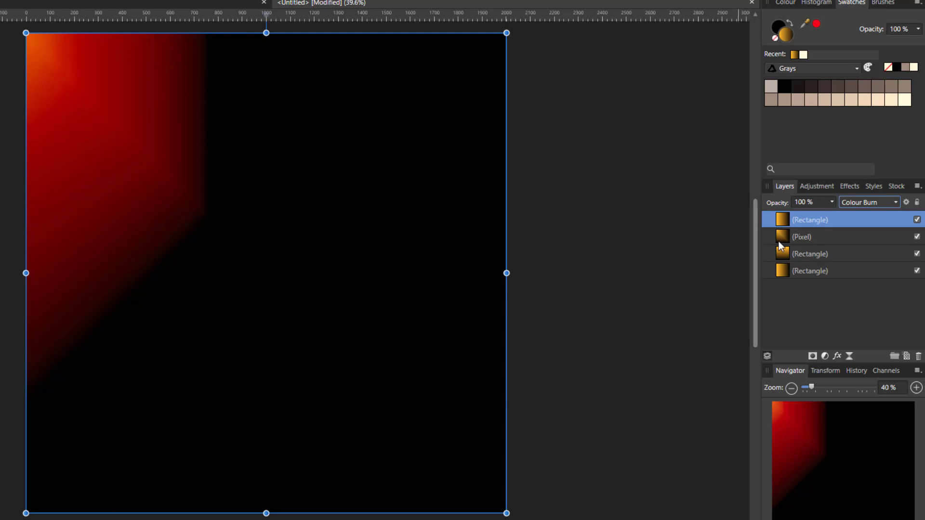
Step: Merge the visible layers into a new red-to-black pixel layer above the Colour Burn rectangle and copy it
right_click(837, 221)
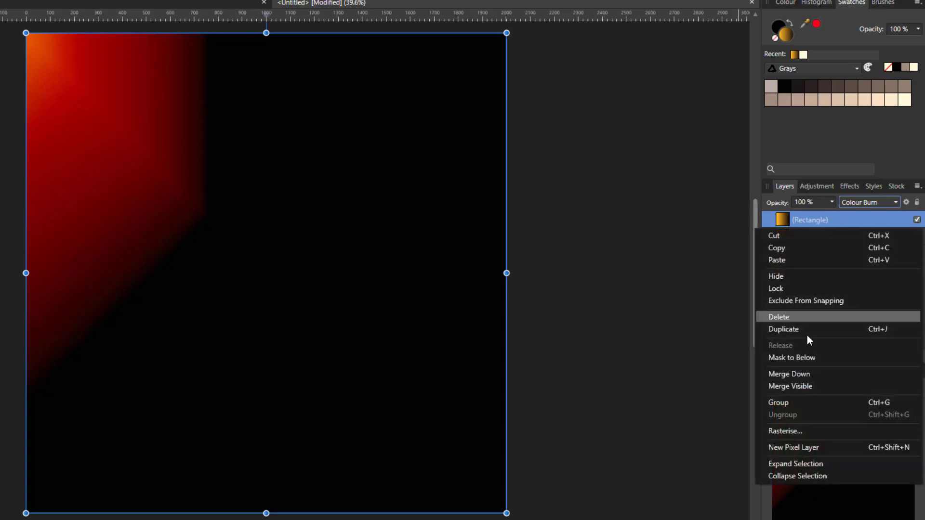
left_click(793, 386)
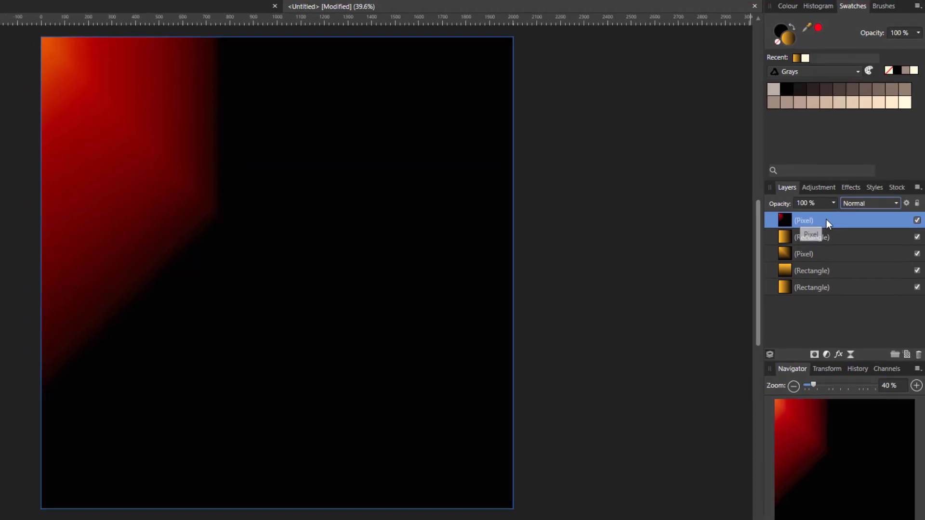
right_click(825, 219)
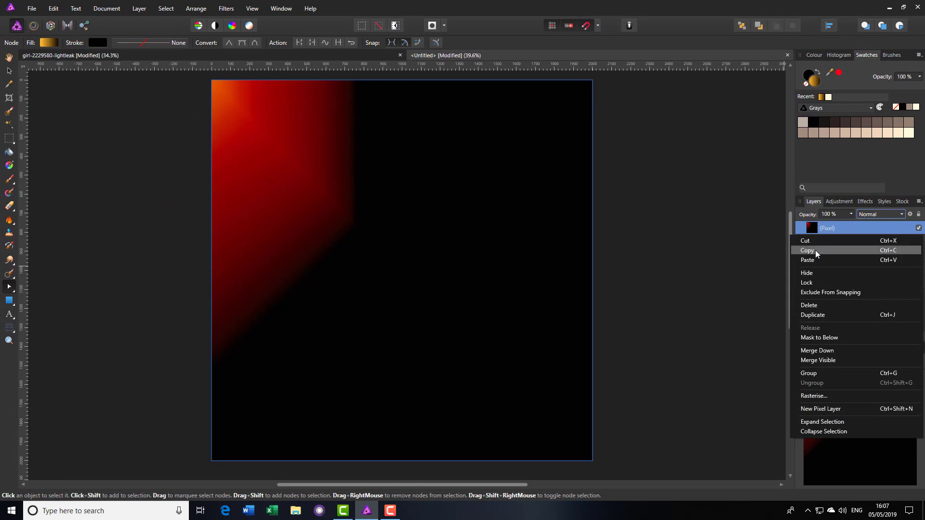
left_click(815, 250)
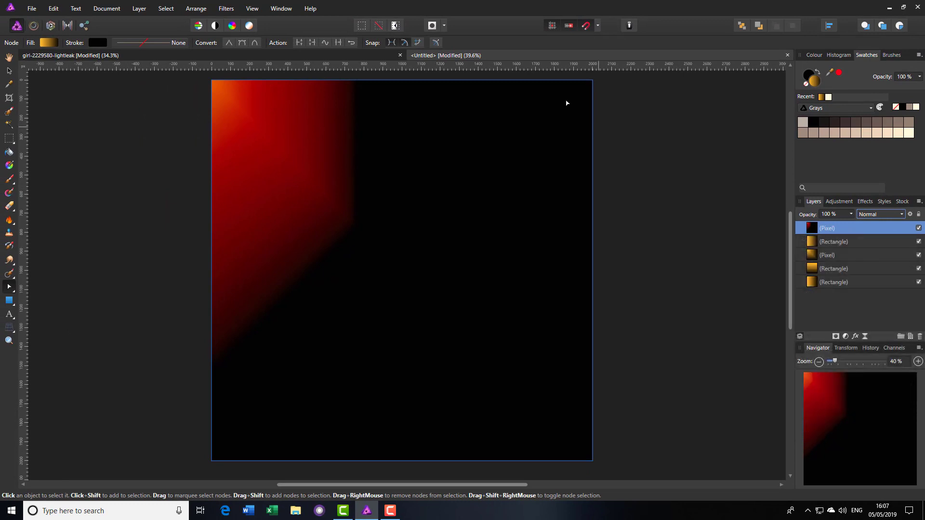
Step: Paste the red gradient layer above the gold overlay in the portrait document and set its blend mode to Screen
left_click(378, 57)
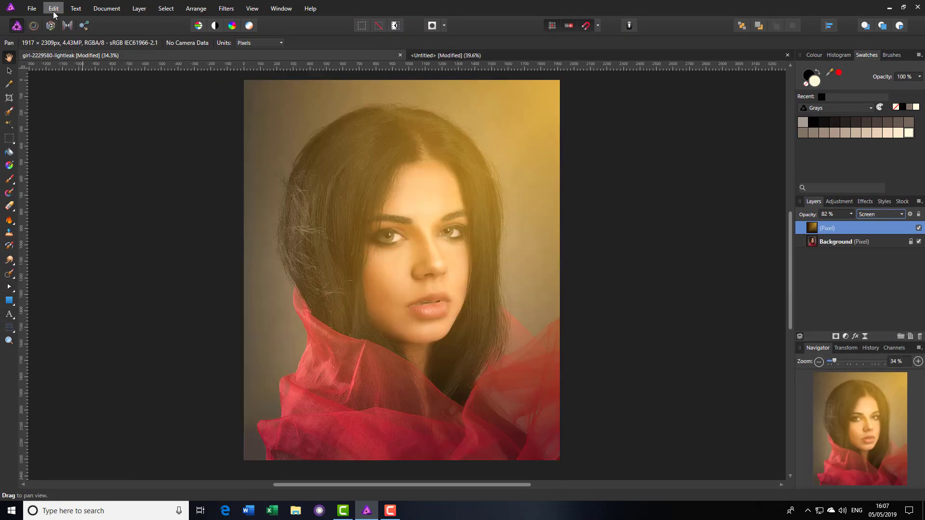
left_click(53, 11)
left_click(25, 70)
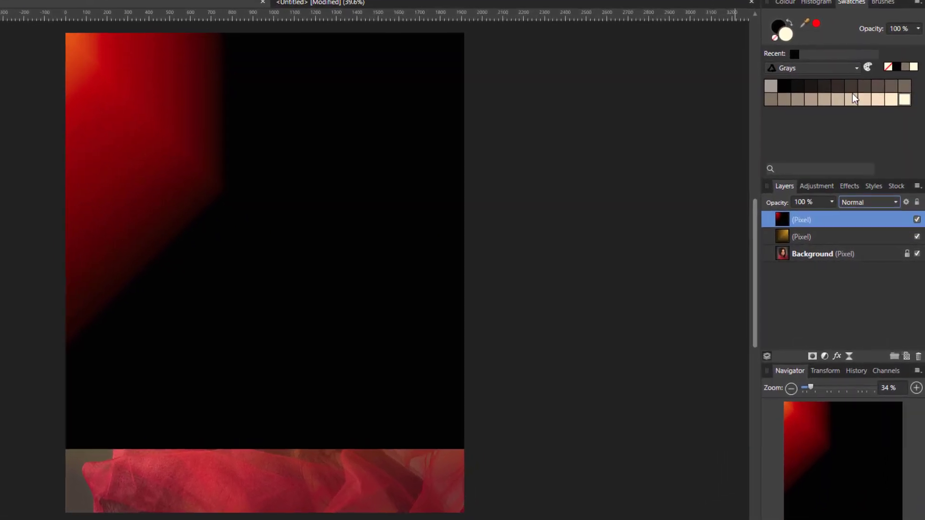
left_click(893, 202)
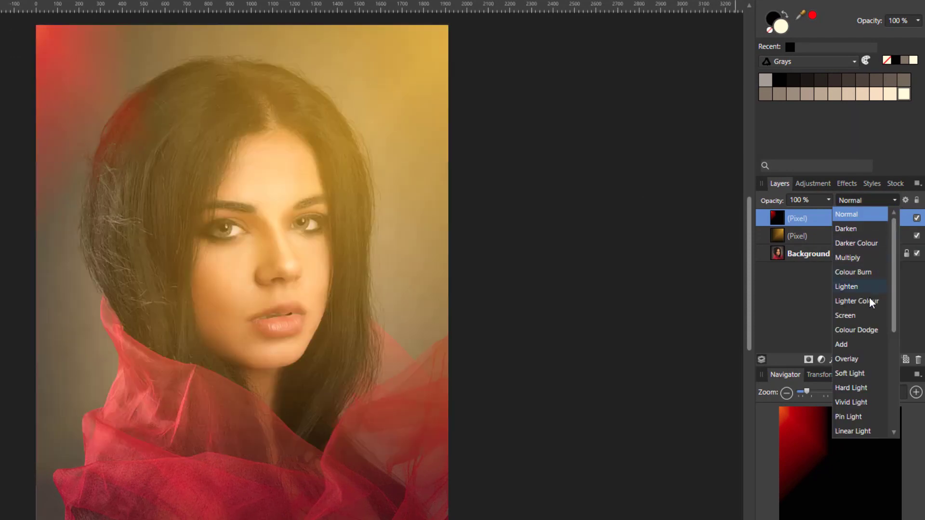
left_click(856, 317)
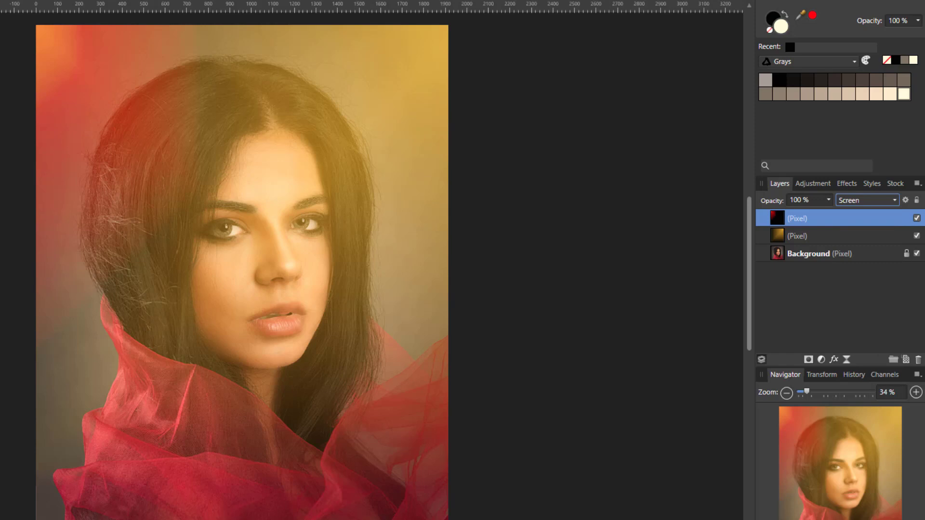
Step: Enlarge the red overlay proportionally down to the photo's lower edge, reduce its opacity to 83%, and deselect it
key("v")
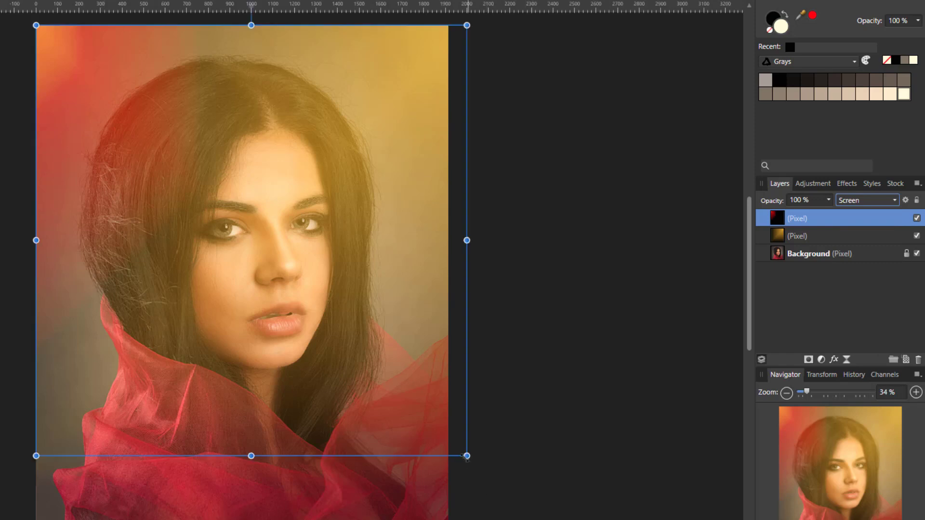
left_click_drag(467, 455, 535, 512)
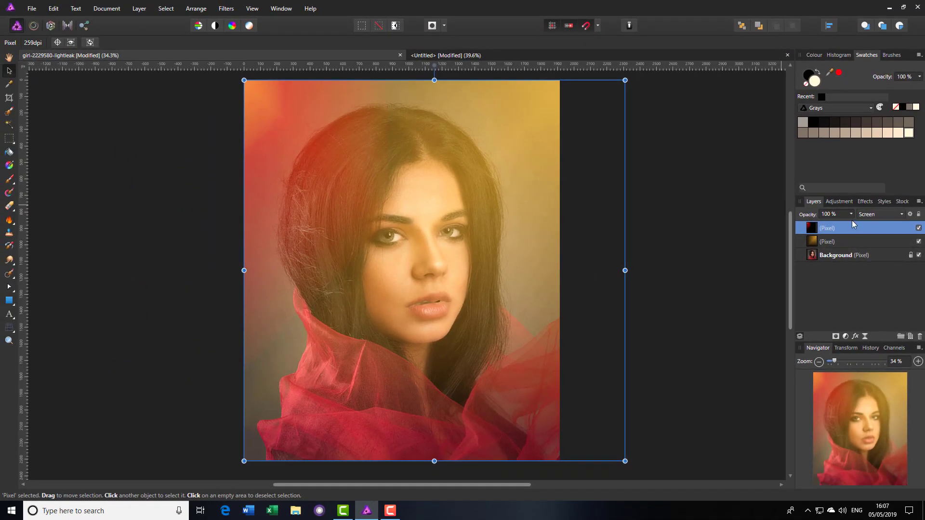
left_click(851, 215)
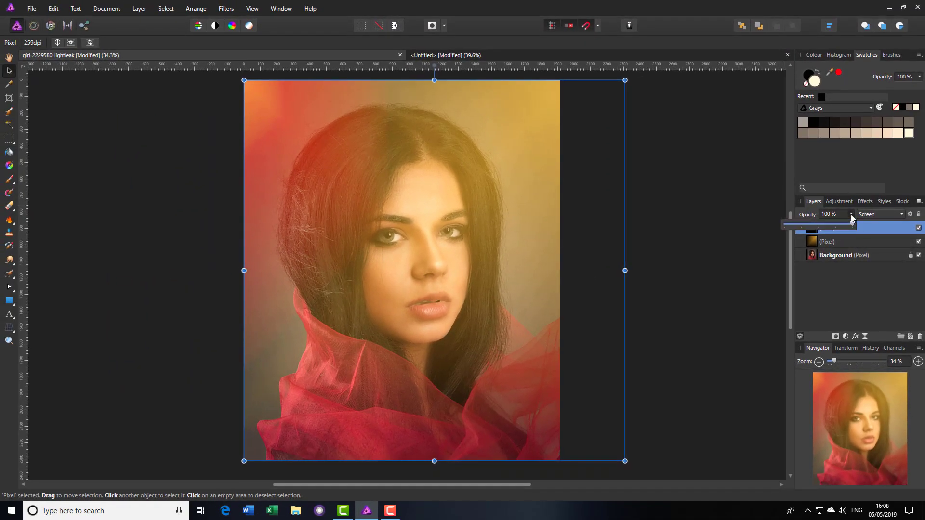
mouse_move(852, 224)
left_mouse_down()
mouse_move(820, 224)
mouse_move(838, 225)
left_mouse_up()
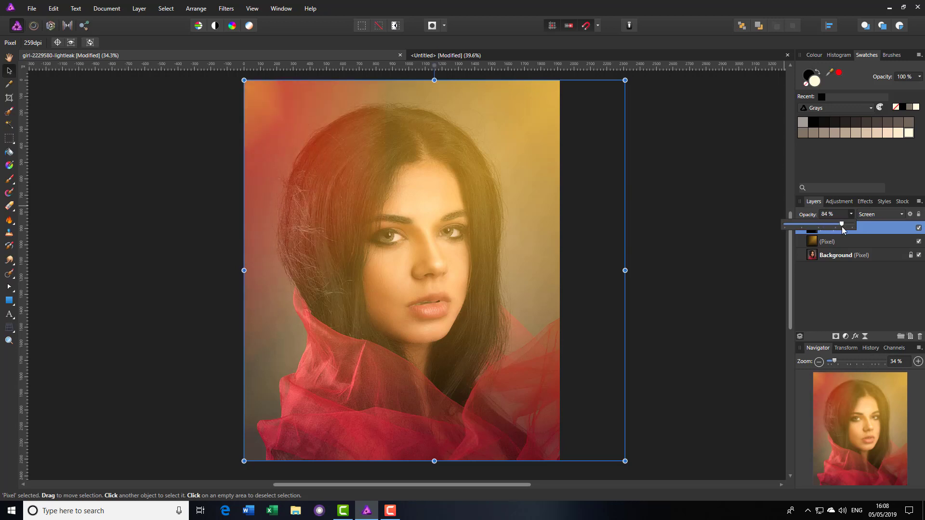
left_click(761, 272)
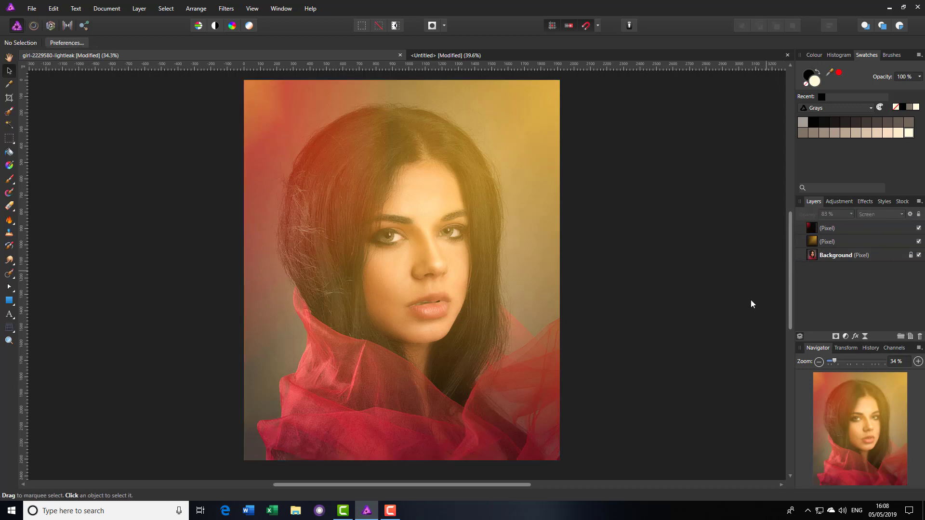